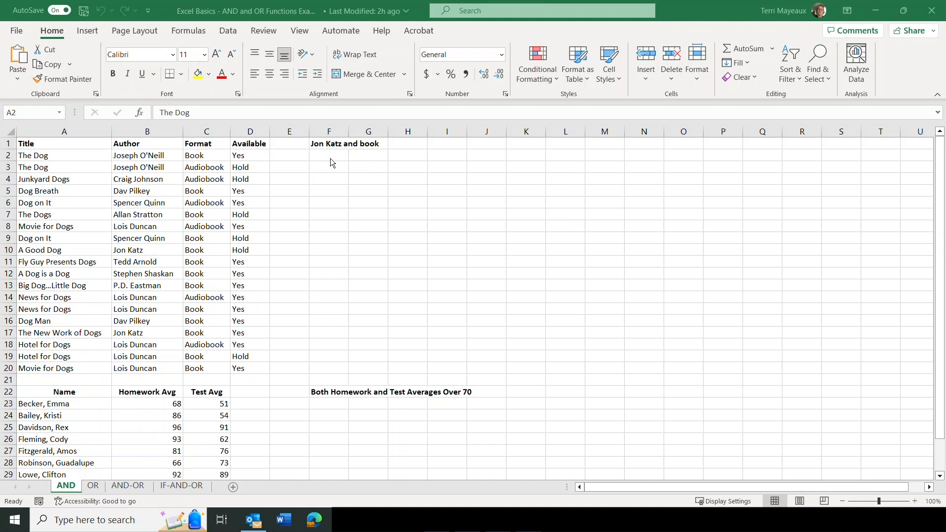
click(327, 156)
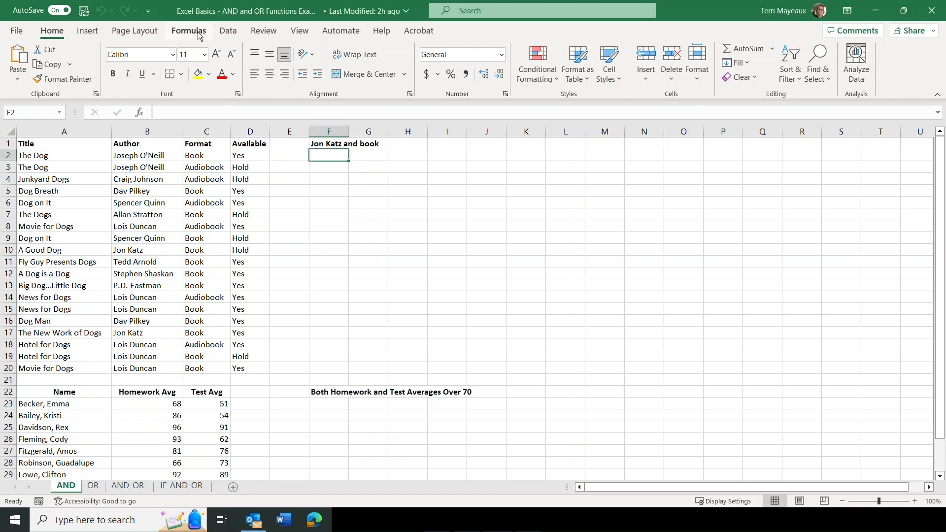
click(199, 36)
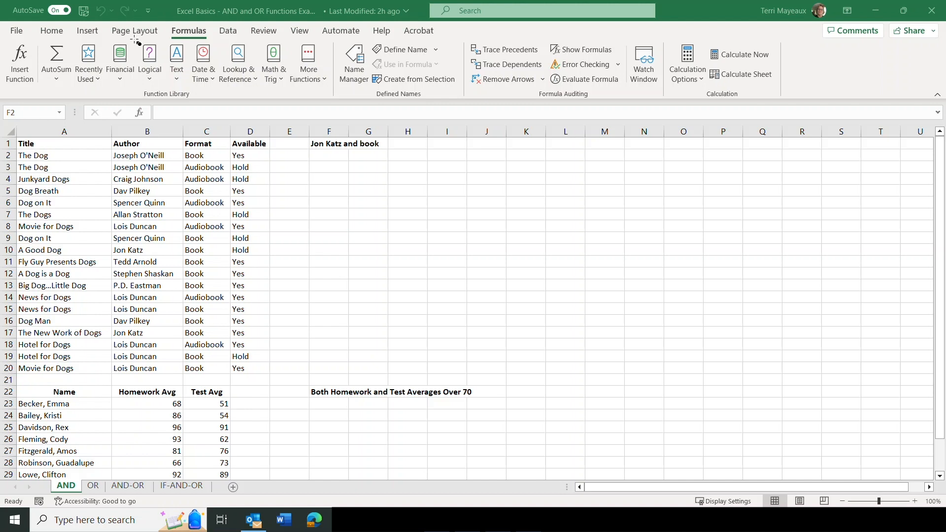
mouse_move(134, 41)
mouse_down()
mouse_move(154, 87)
mouse_move(168, 87)
mouse_up()
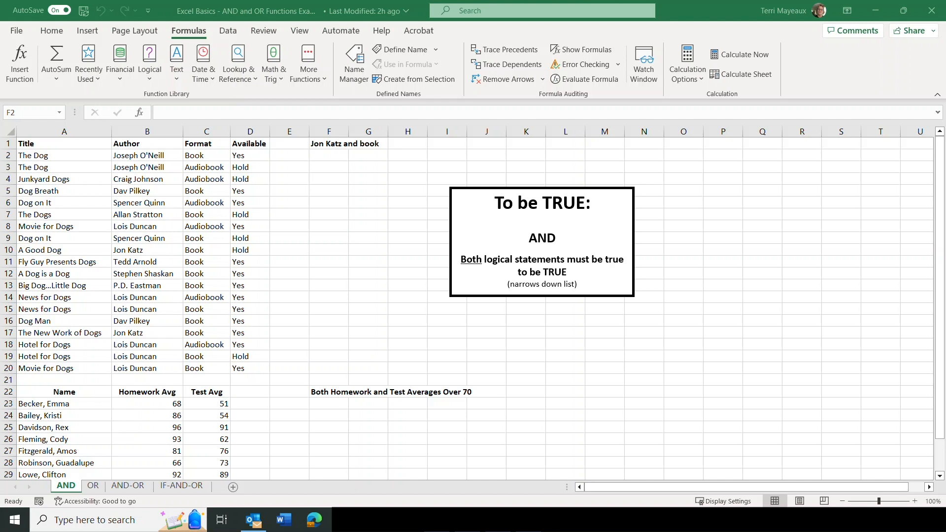
click(152, 79)
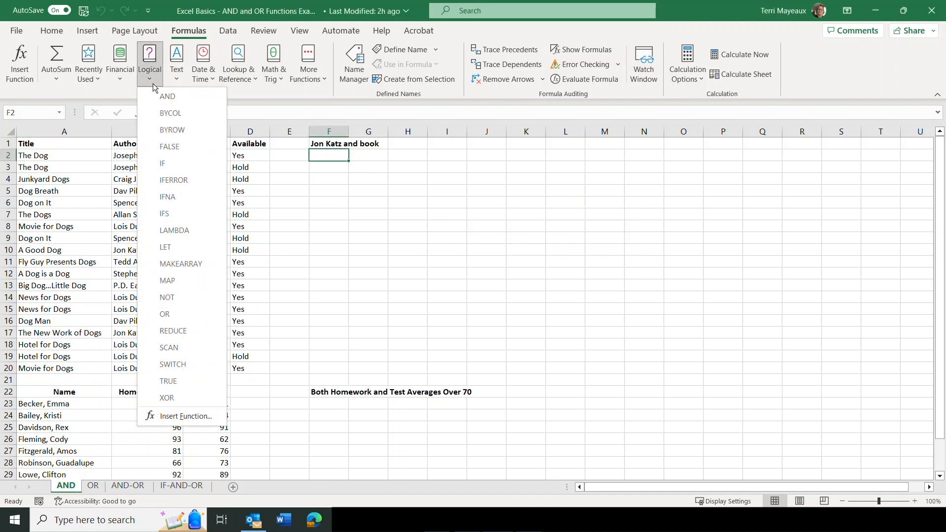
click(169, 102)
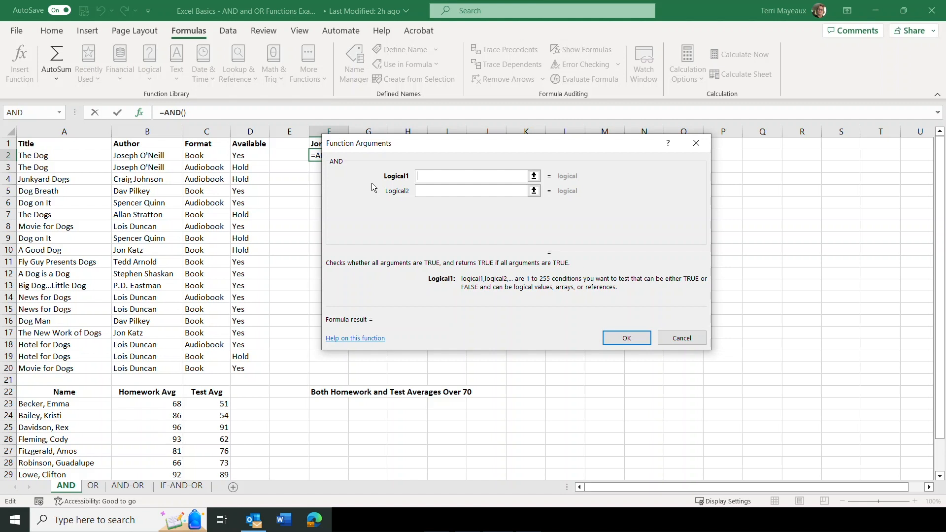
drag(409, 144, 487, 127)
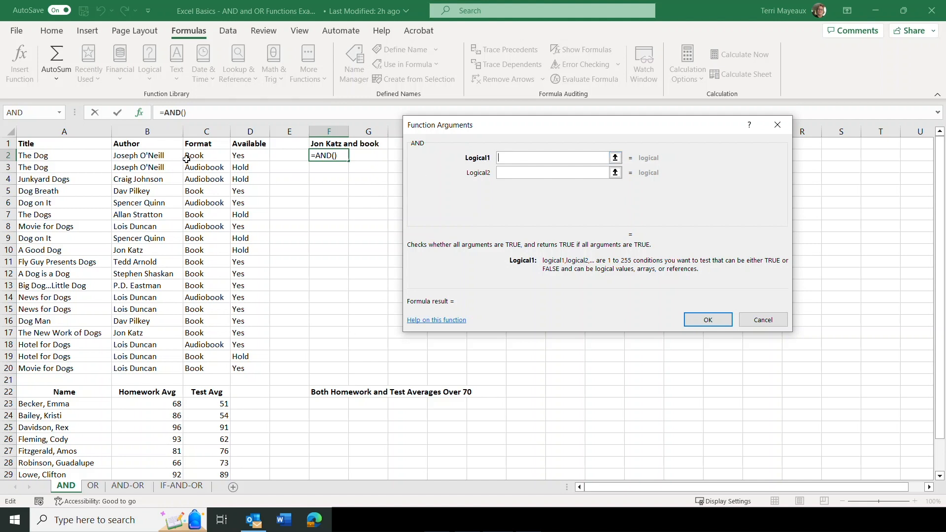
click(152, 155)
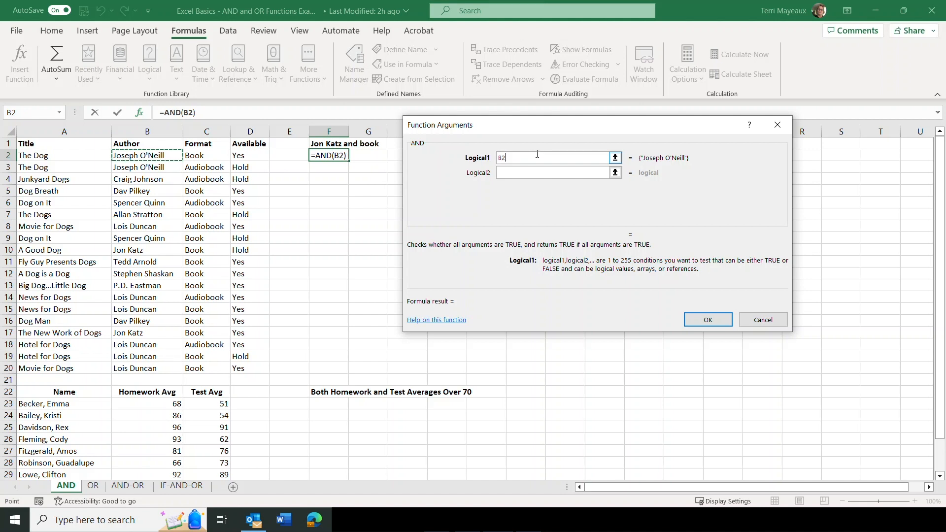
text(=")
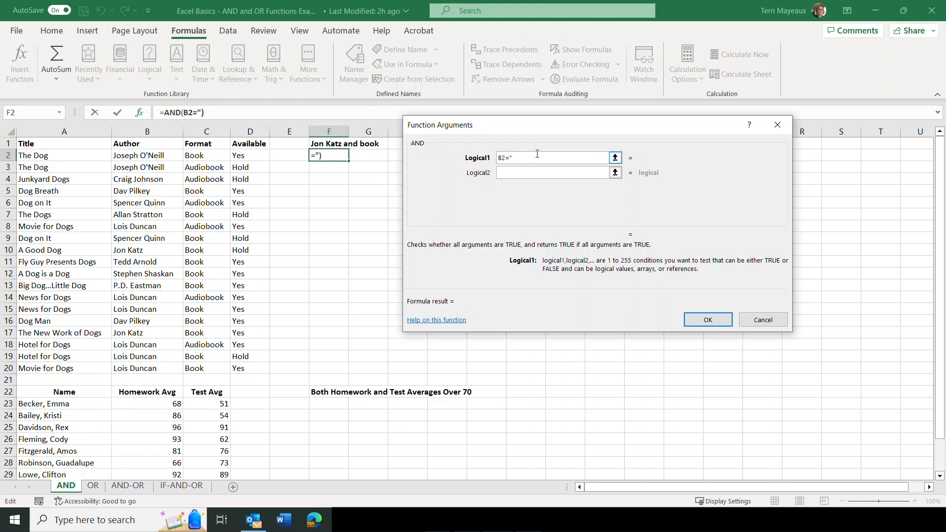
text(Jon Katz")
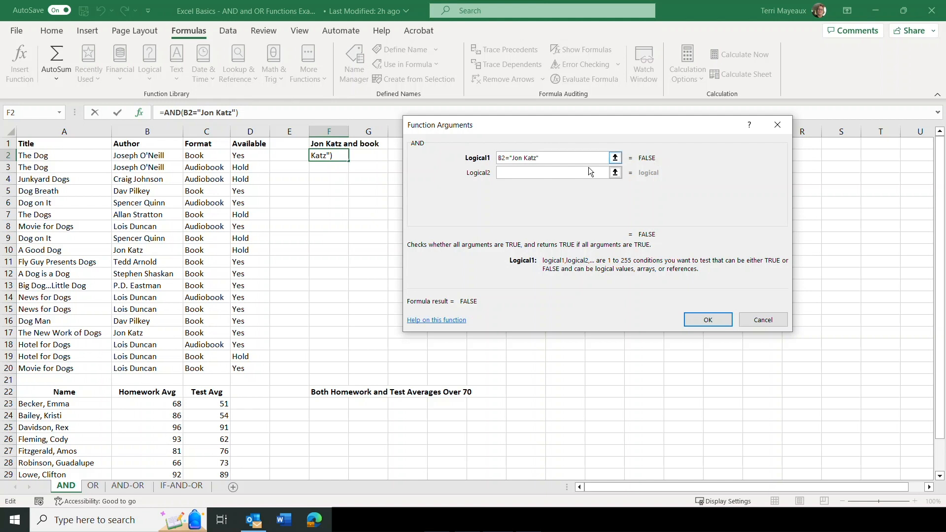
Add C2="Book" as the second logical condition and complete the AND formula in F2
click(510, 173)
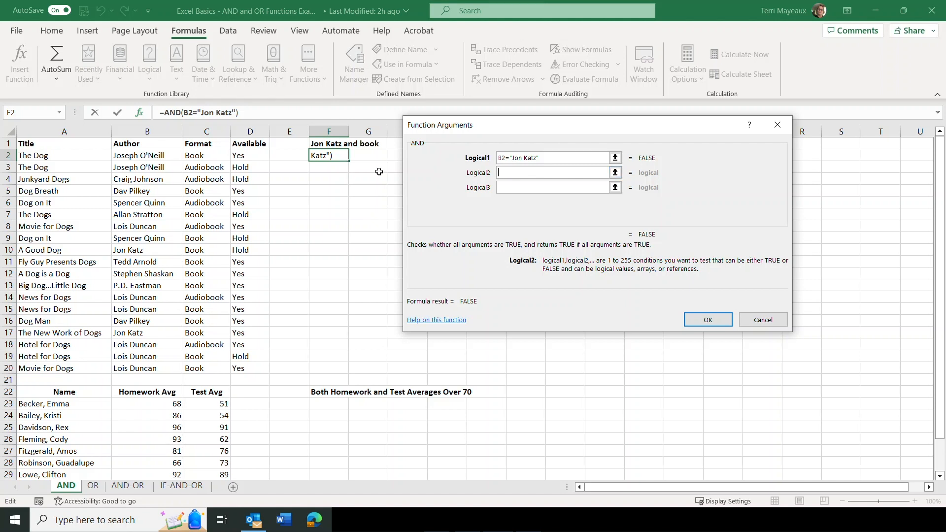
click(203, 156)
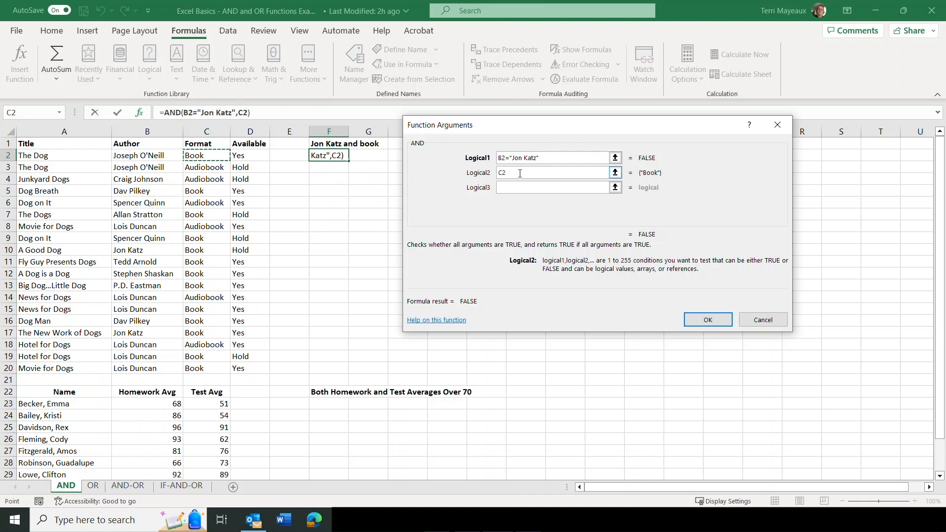
text(=)
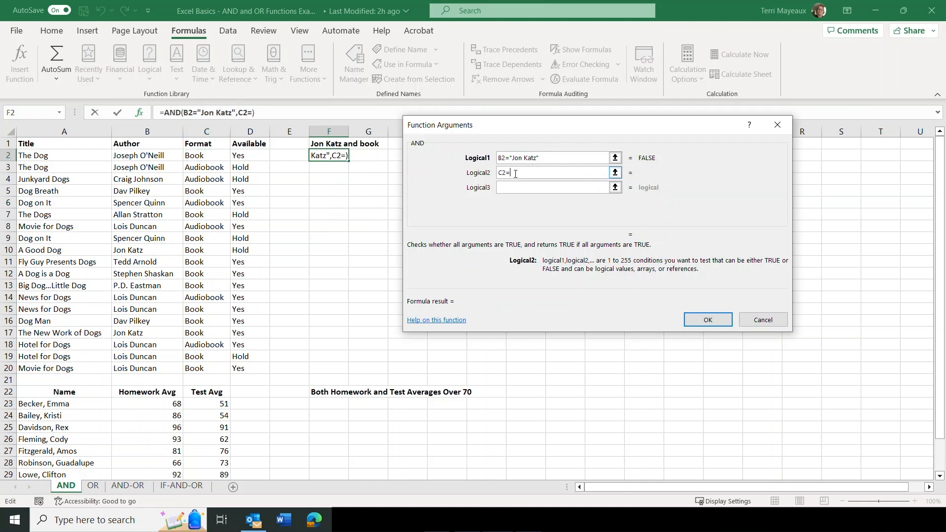
text("Book")
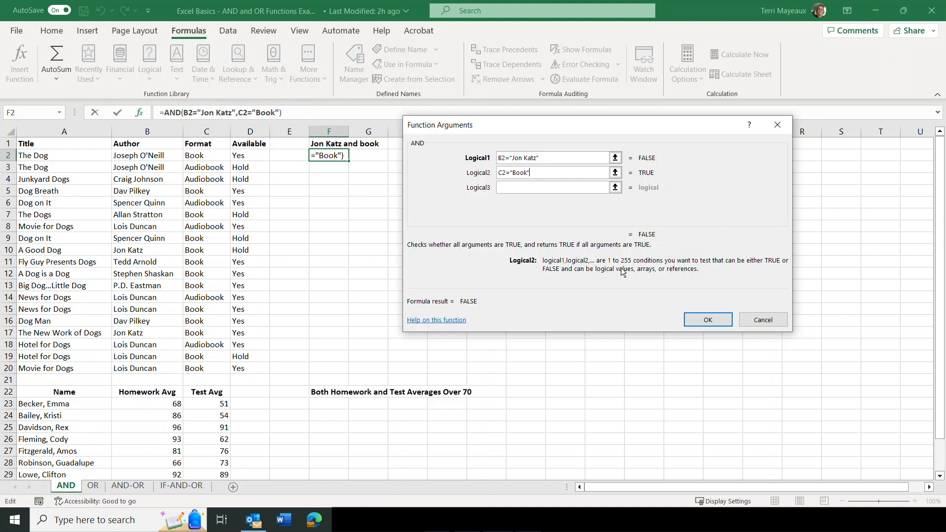
click(709, 321)
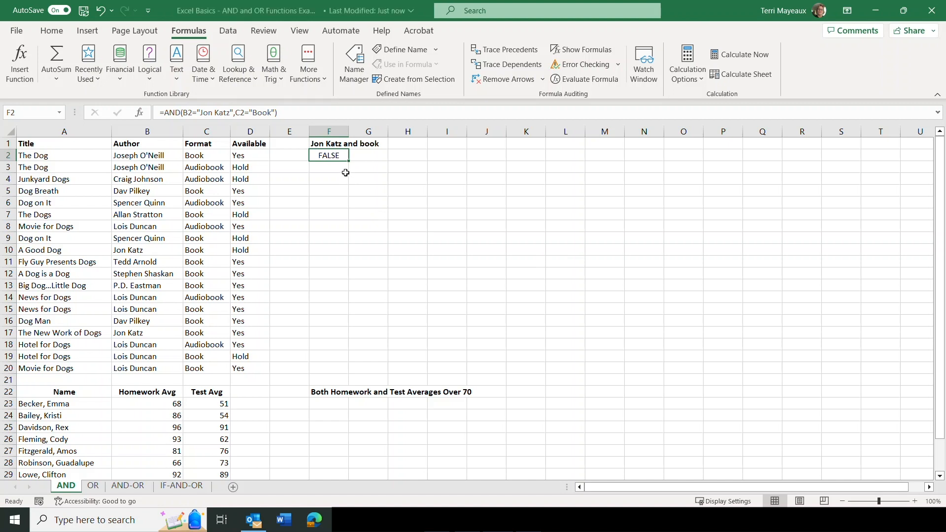
Fill the AND formula from F2 down through F20 and inspect the copied formulas in F10 and F17
drag(348, 163, 350, 375)
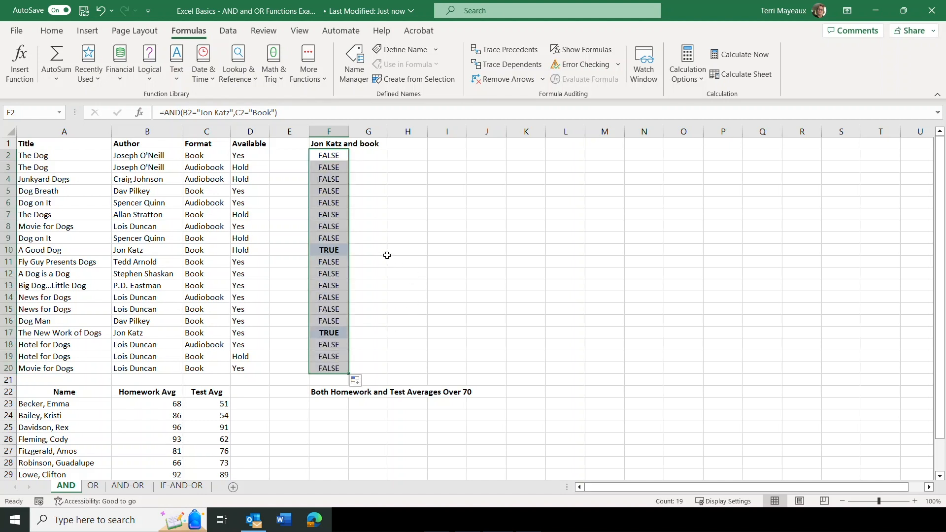
click(371, 250)
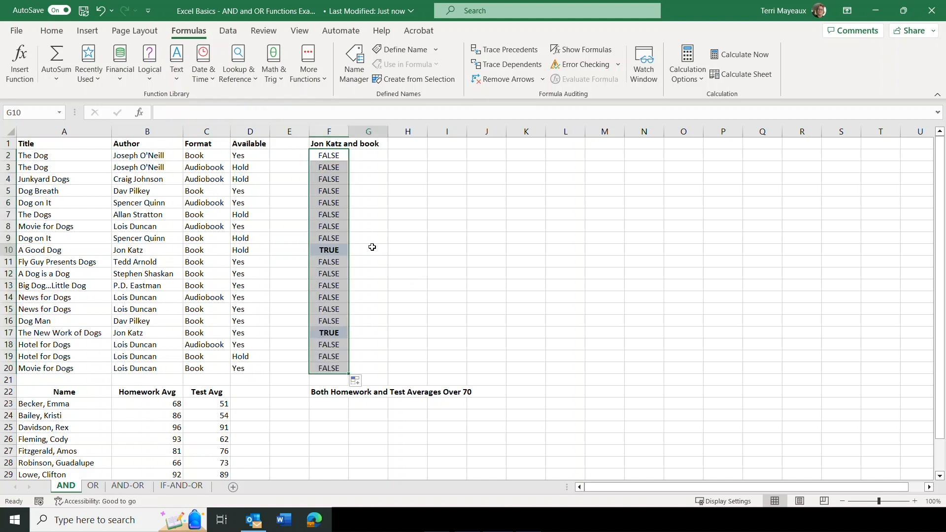
click(315, 249)
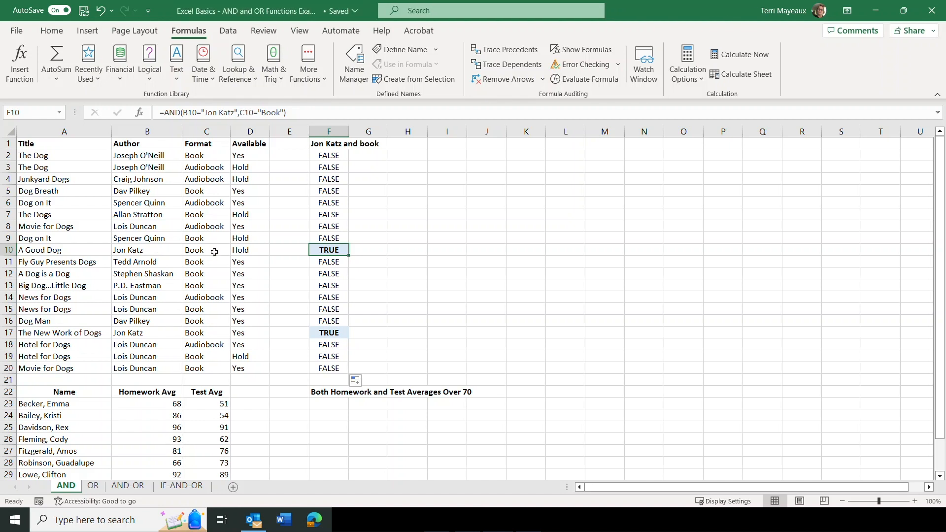
click(311, 334)
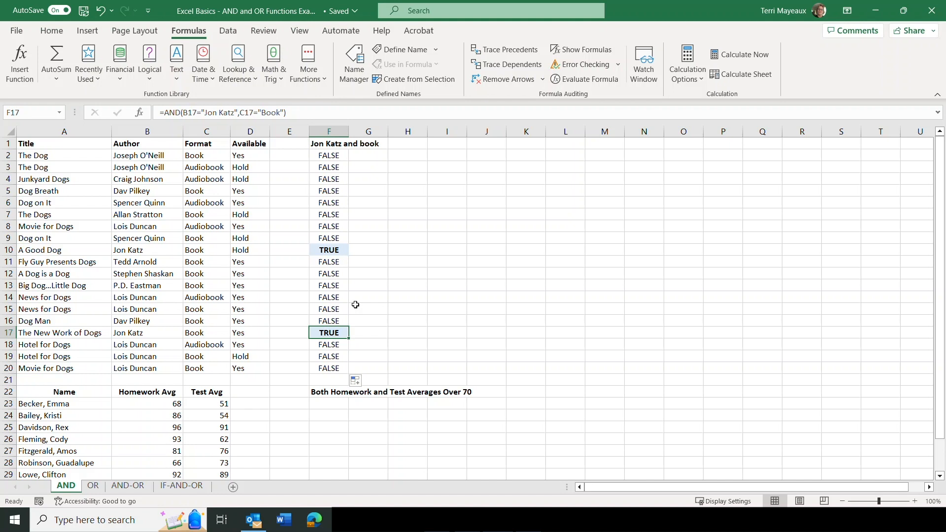
Start an AND function in cell F23 with B23>70 as the condition for the homework average
click(330, 403)
drag(941, 156, 941, 168)
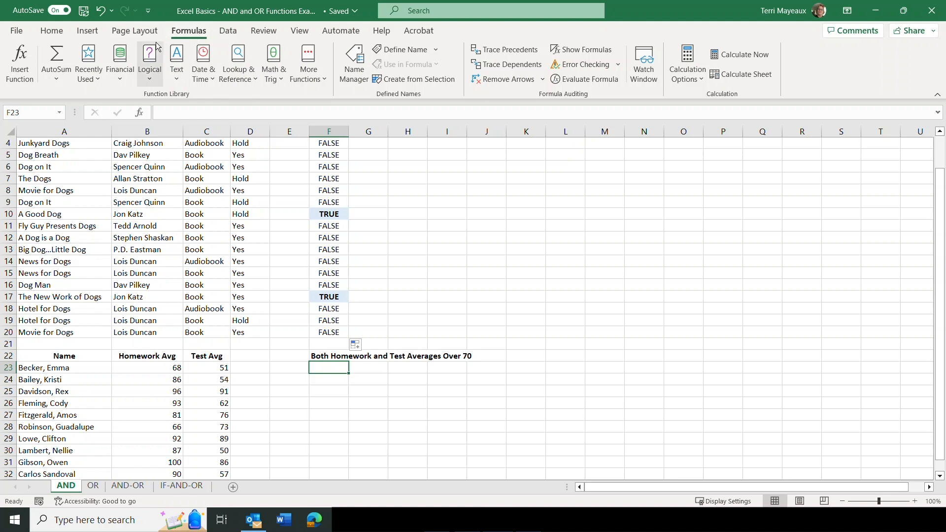
click(149, 79)
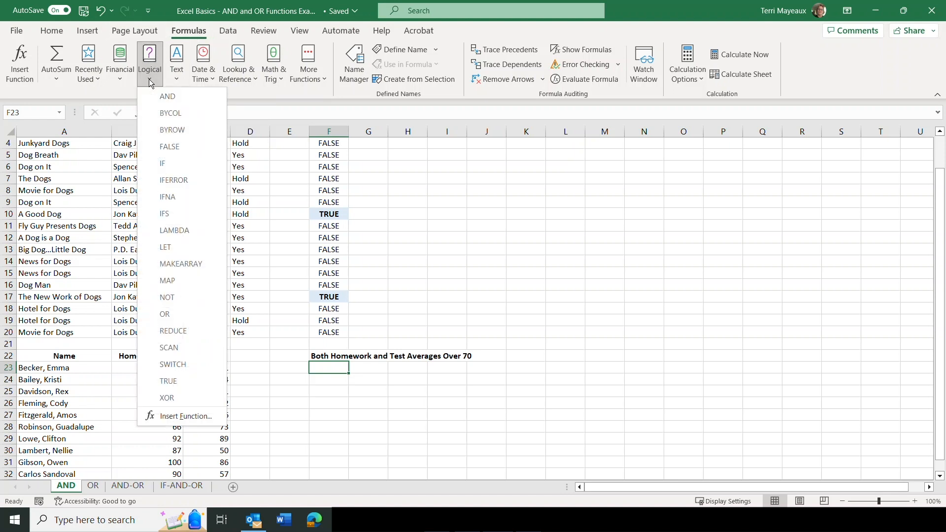
click(161, 96)
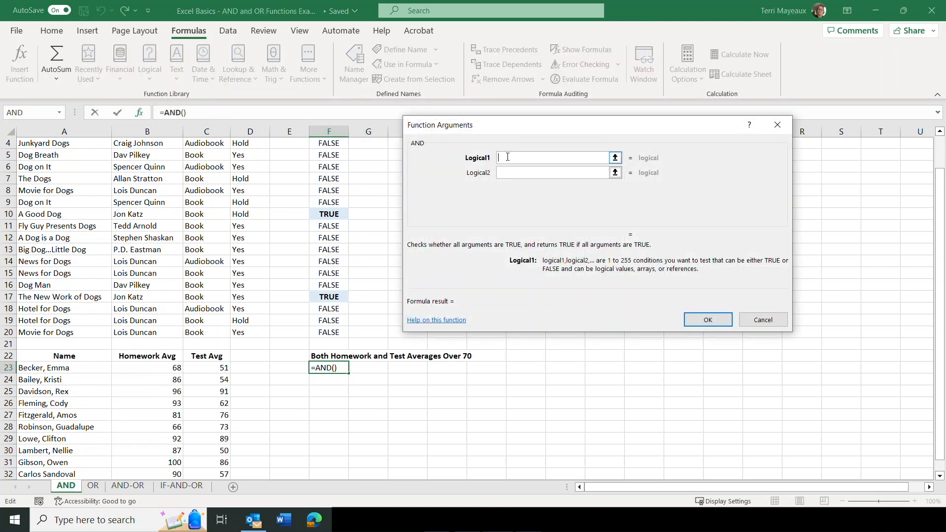
click(146, 366)
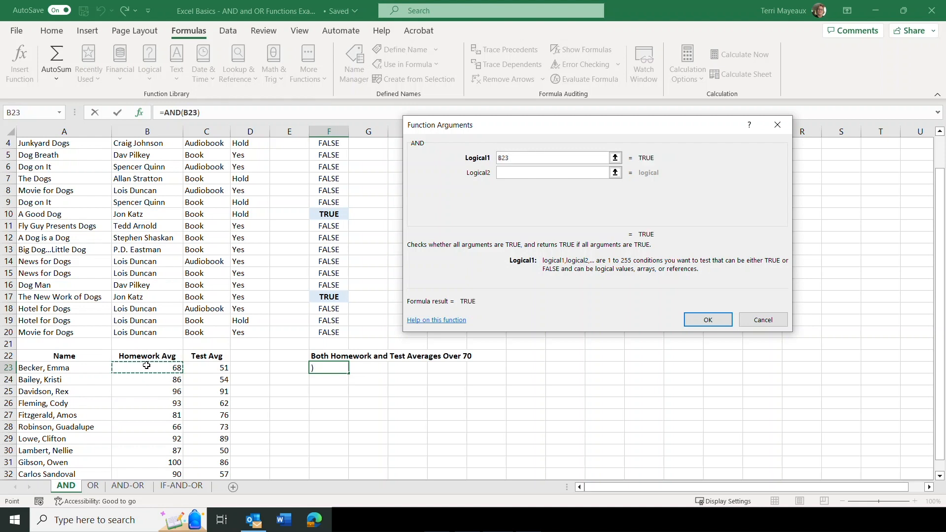
text(>)
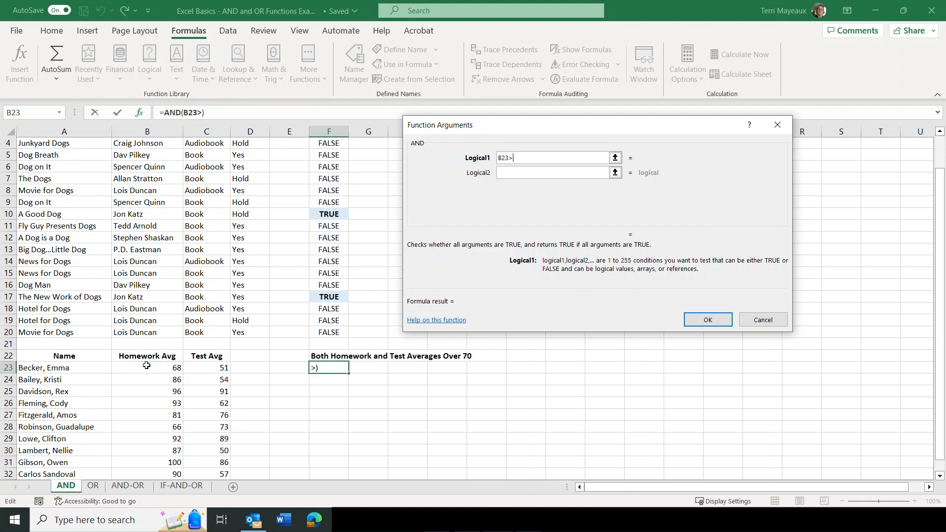
text(70)
Add C23>70 as the test average condition and complete the AND formula in F23
click(504, 173)
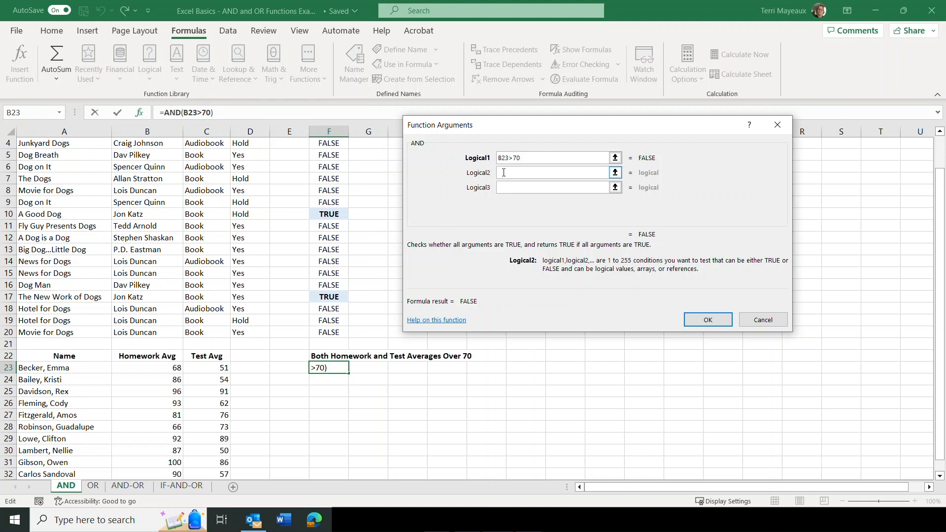
click(207, 368)
click(528, 173)
text(>)
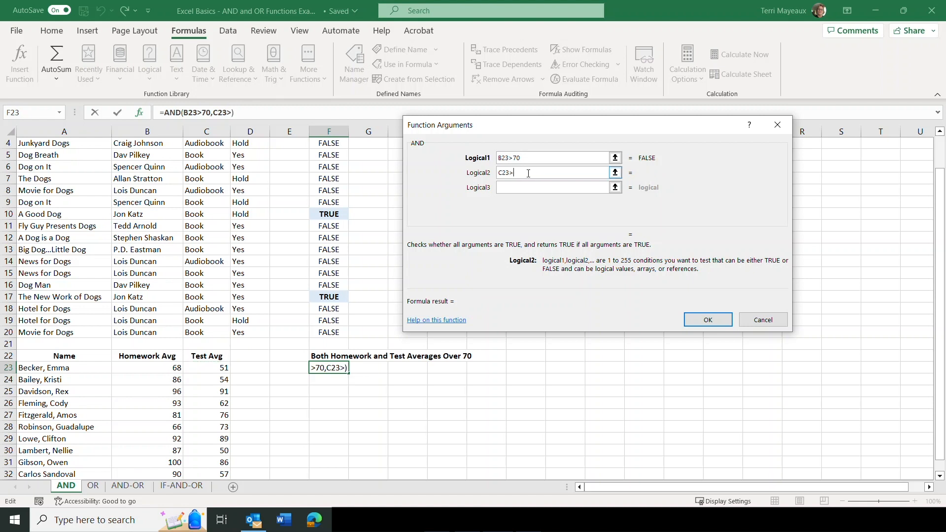
text(70)
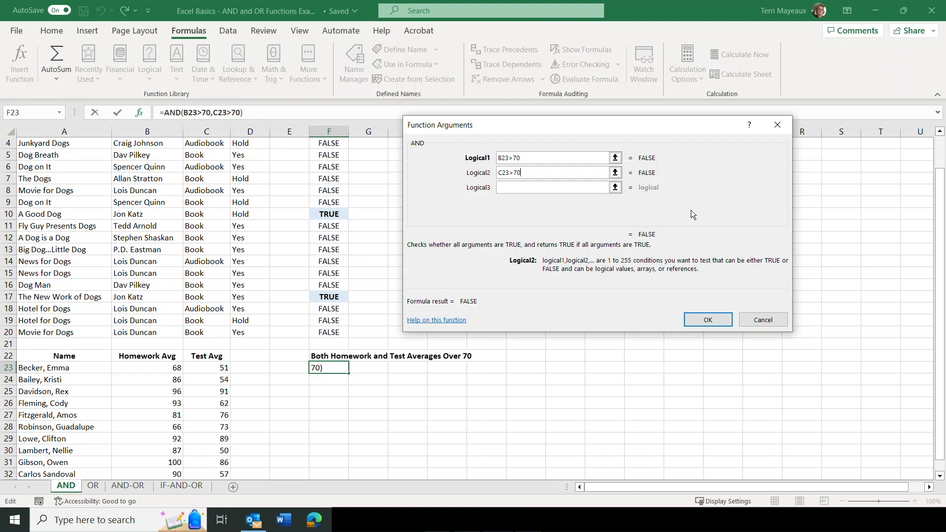
click(707, 317)
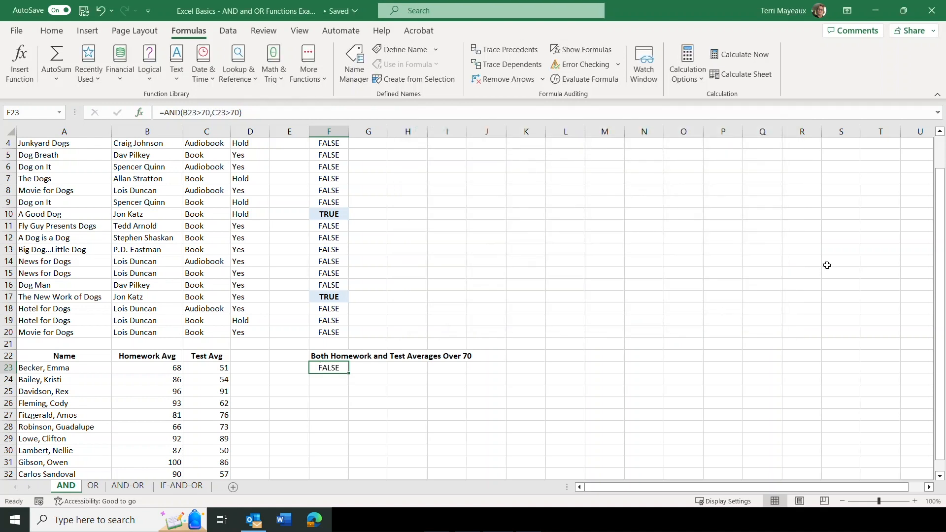
Fill the AND formula from F23 down through F32 and check the results in F25, F27, F29 and F31
drag(941, 202, 942, 215)
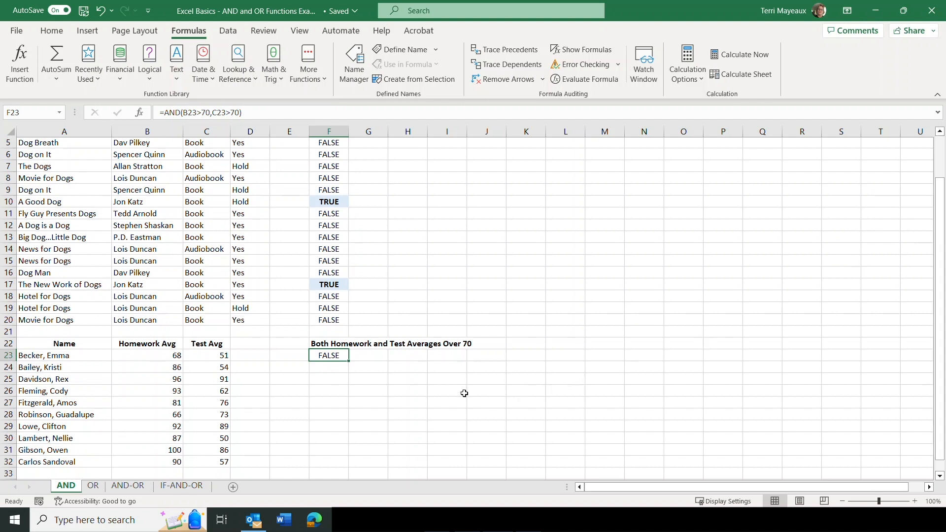
drag(349, 361, 352, 466)
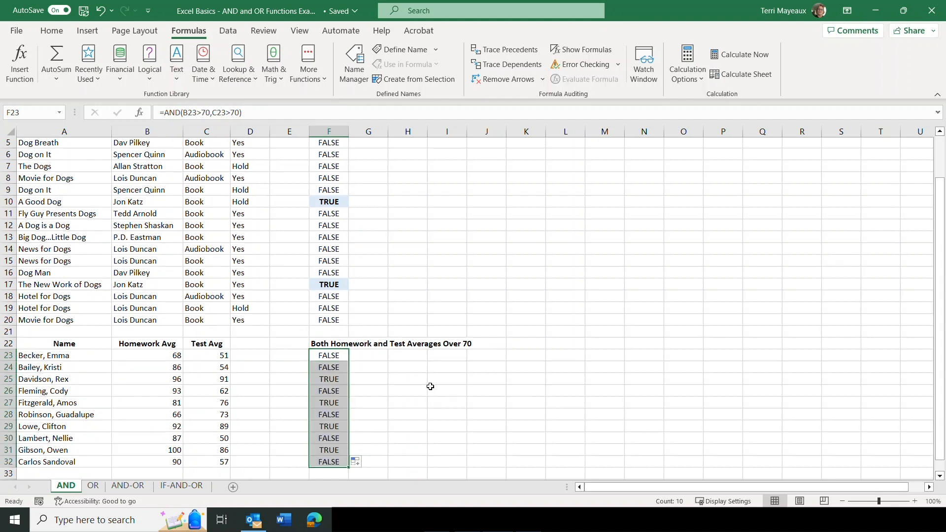
click(382, 371)
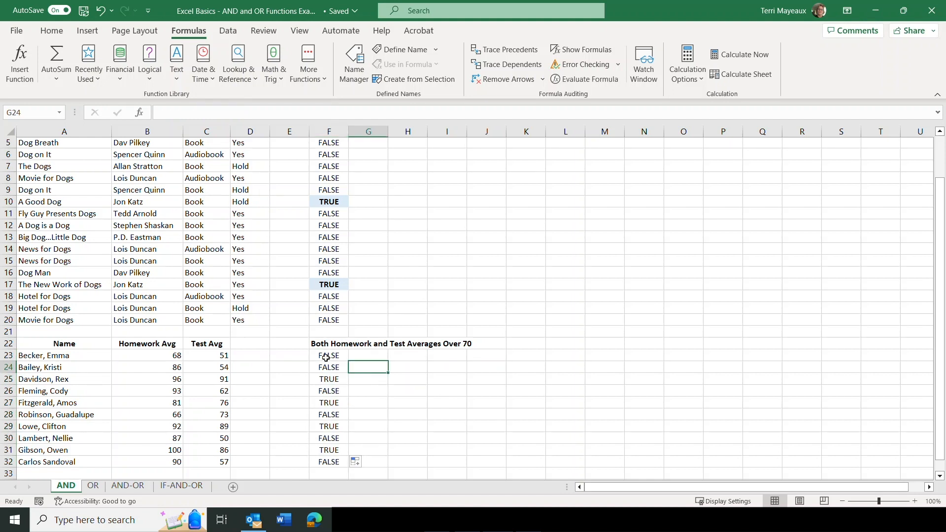
click(318, 378)
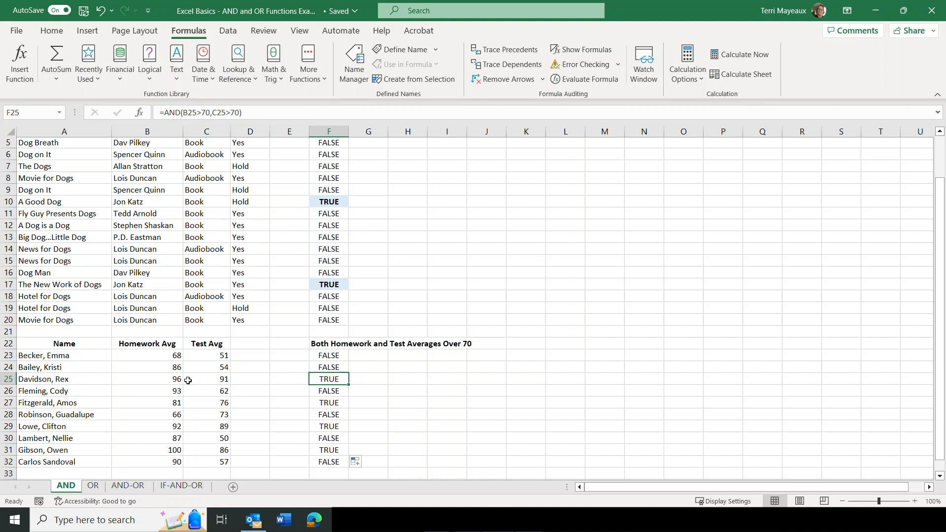
click(313, 403)
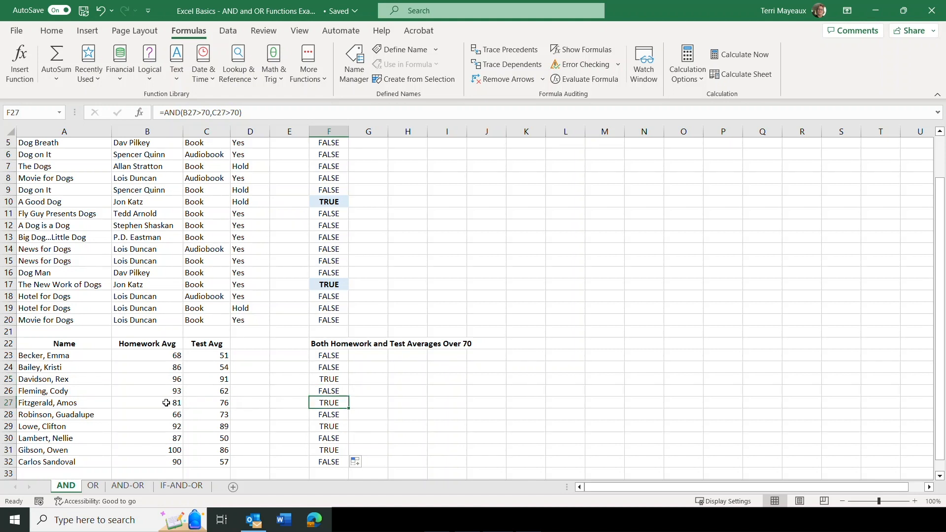
click(313, 427)
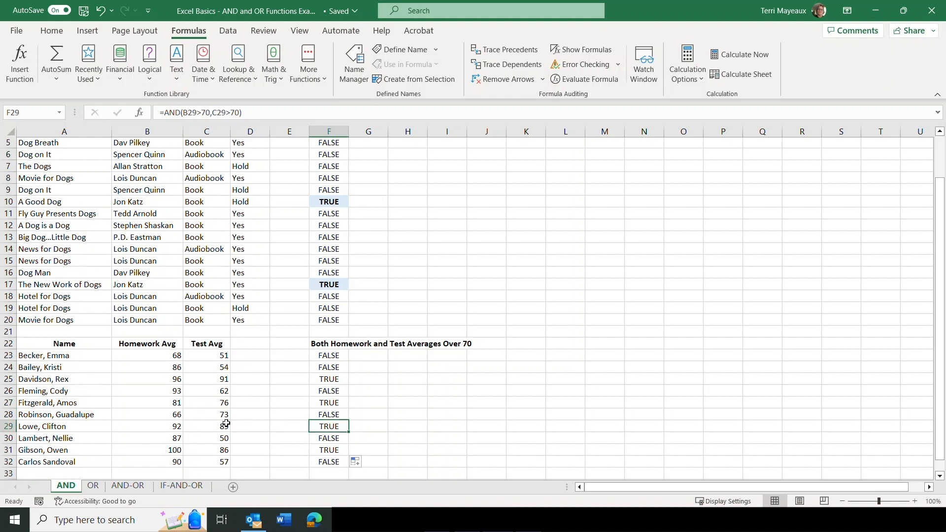
click(313, 450)
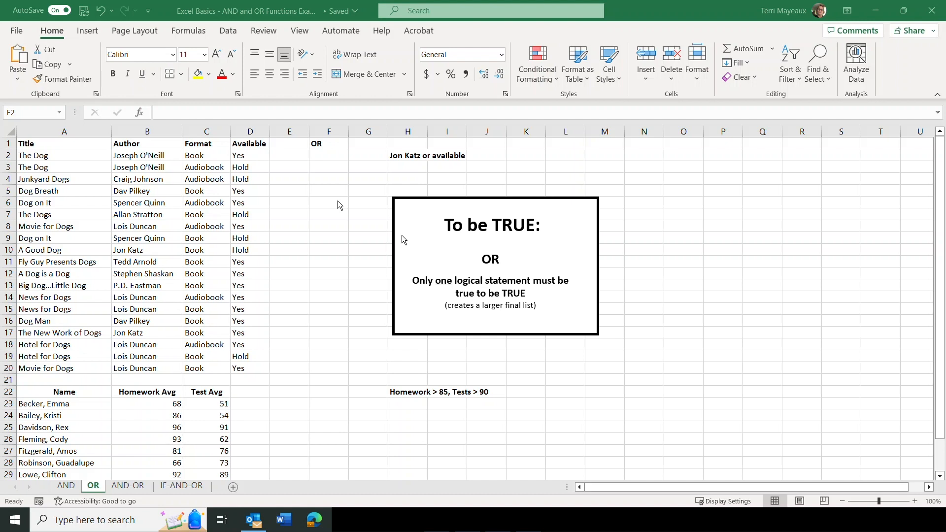
Start an OR function in cell F2 with B2="Jon Katz" as the first condition for the author
click(328, 154)
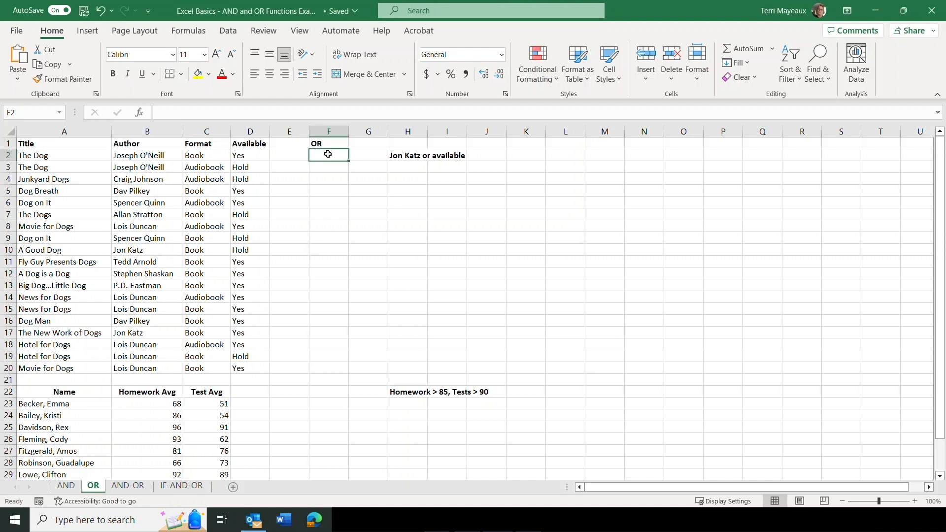
click(189, 30)
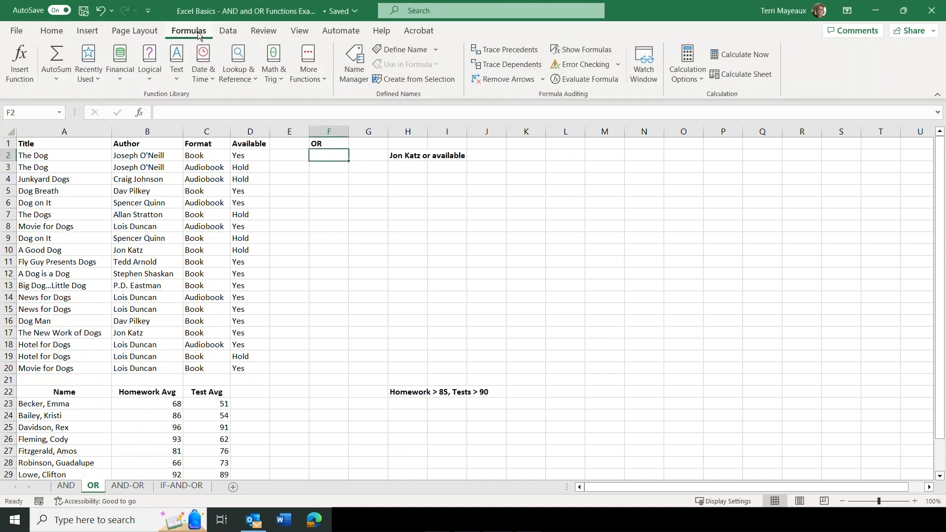
click(151, 79)
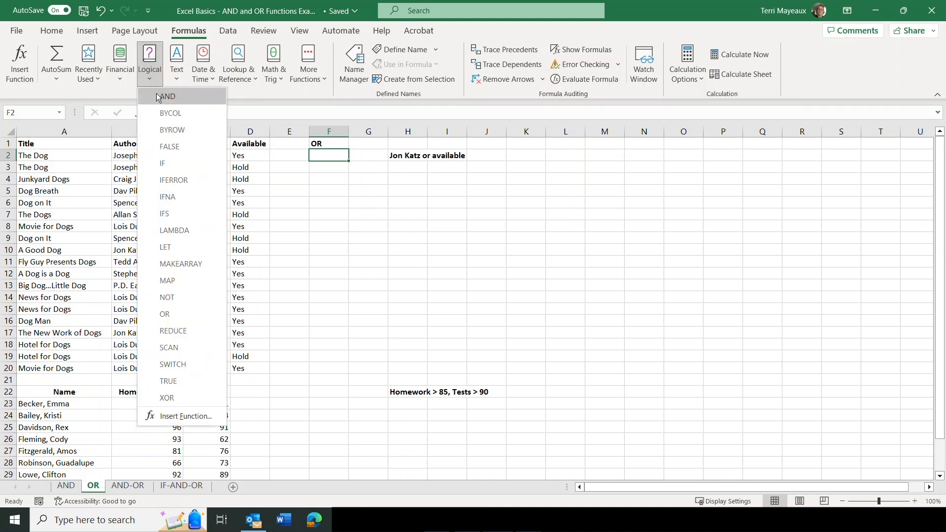
click(176, 314)
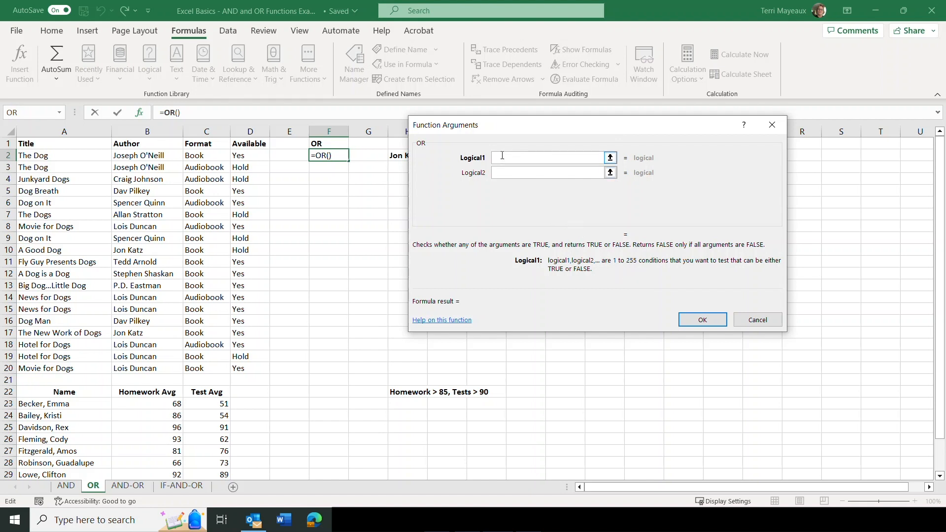
drag(501, 124, 471, 177)
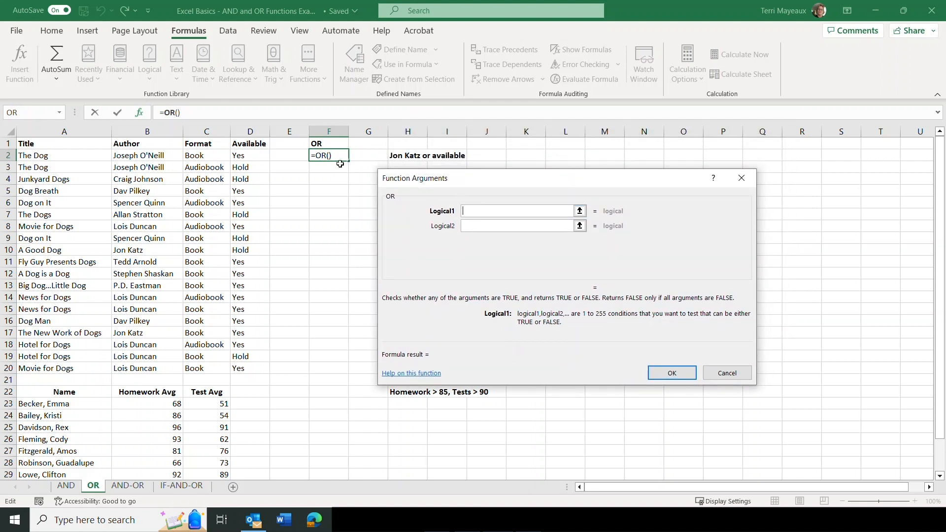
click(140, 156)
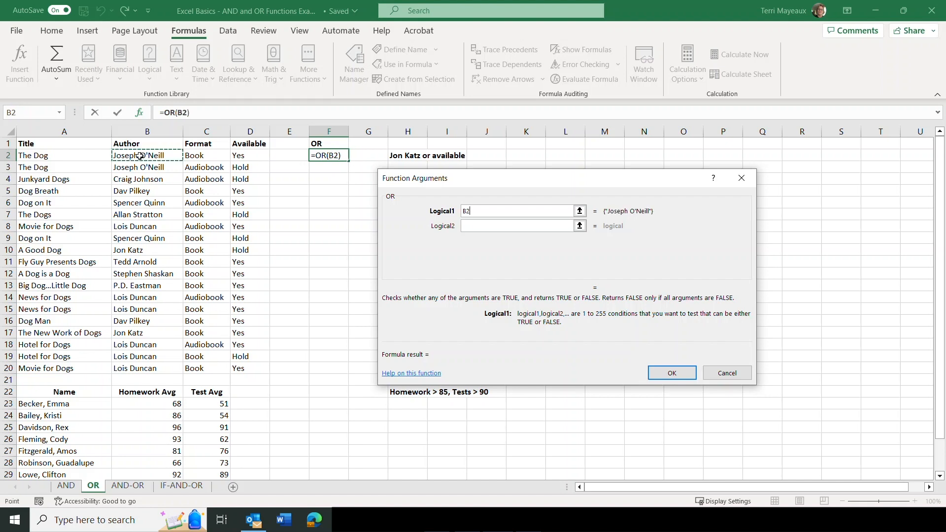
text(=")
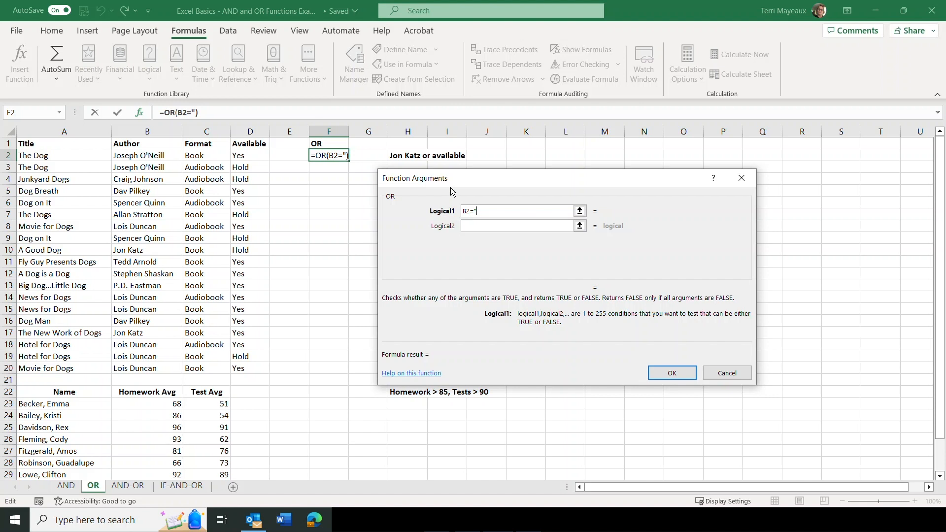
text(Jon Katz")
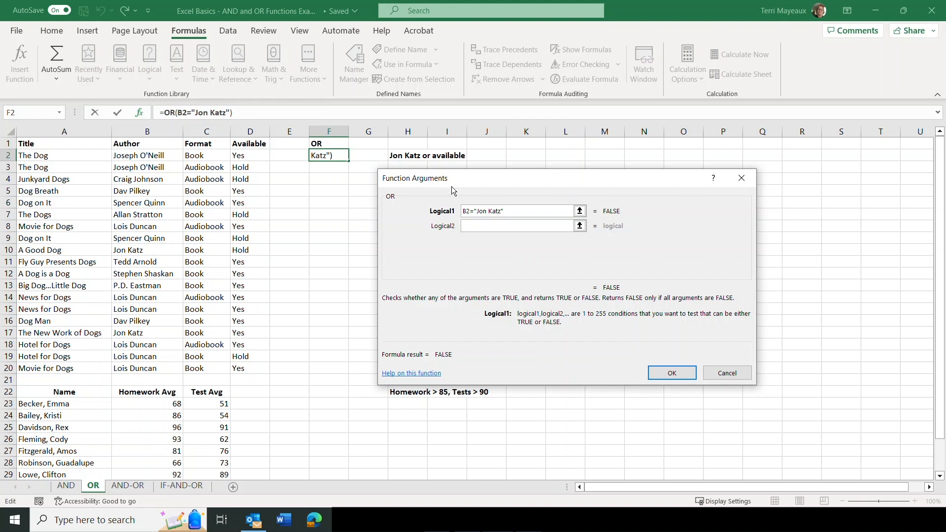
Add D2="Yes" as the availability condition and complete the OR formula in F2
click(475, 225)
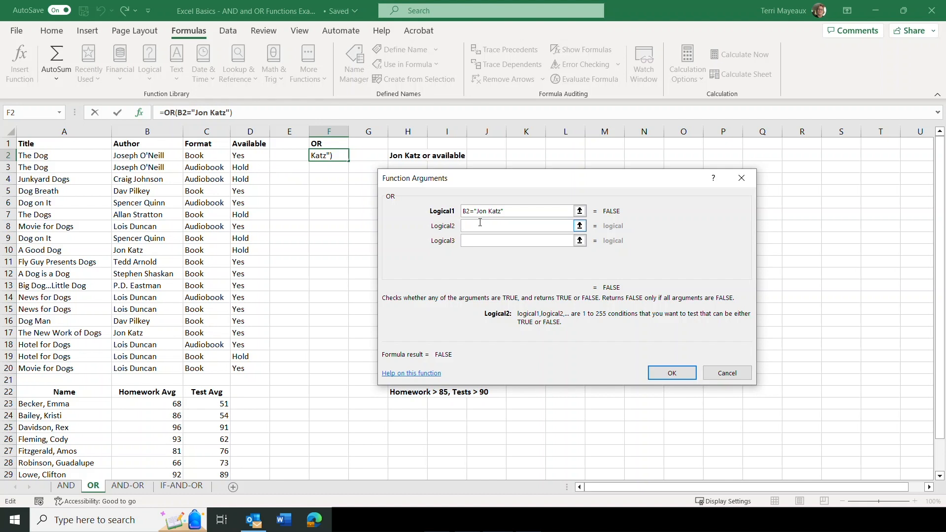
text(d2="Y)
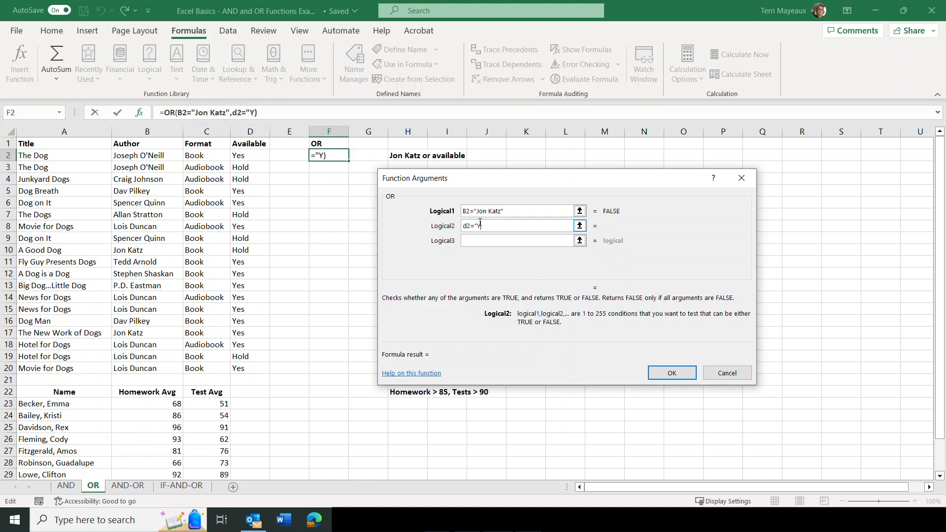
text(es")
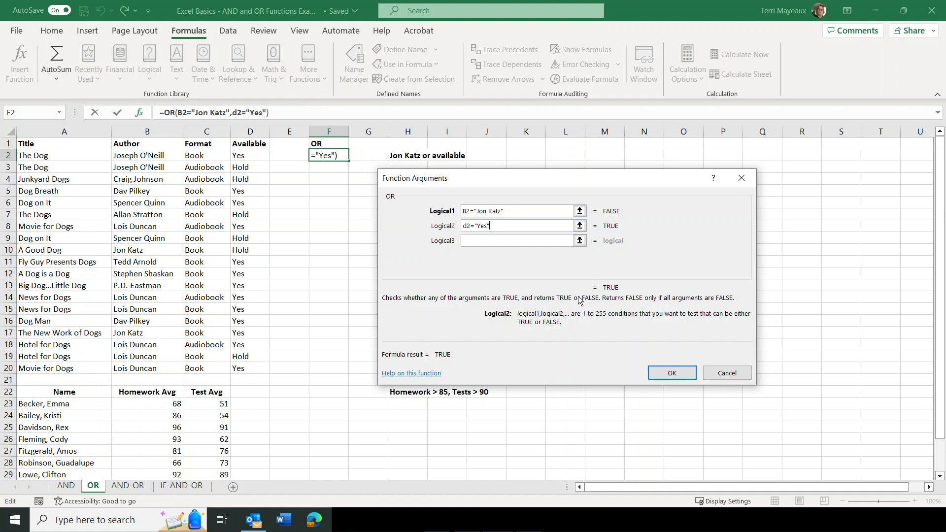
click(669, 373)
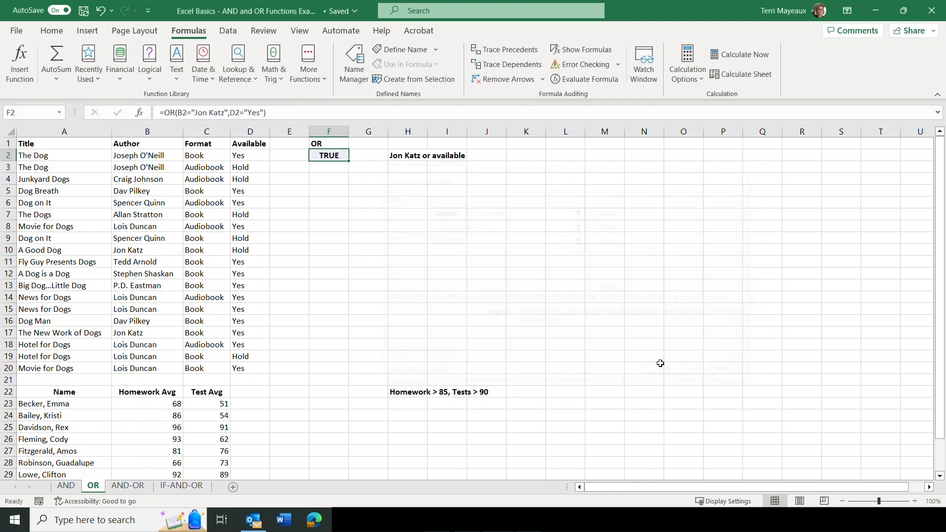
Fill the OR formula from F2 down through F20 and inspect the copied formula in F3
drag(349, 160, 327, 371)
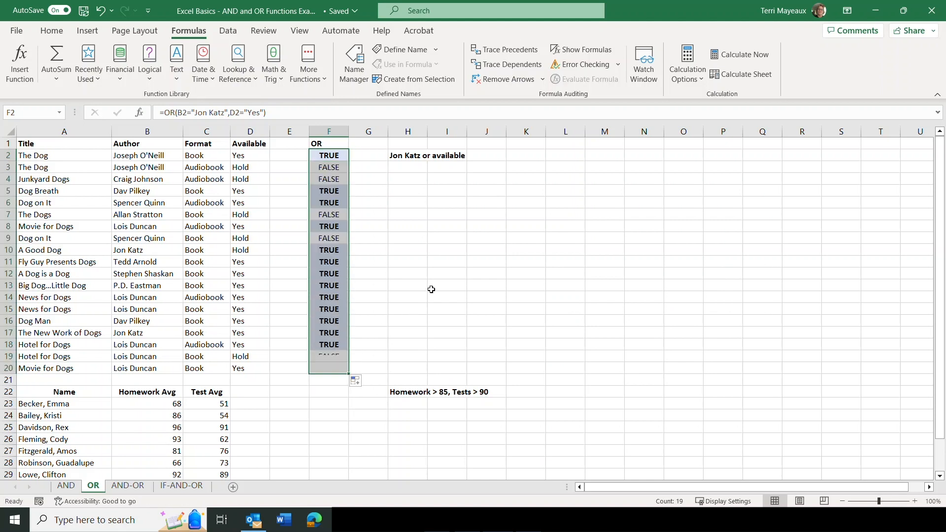
click(403, 264)
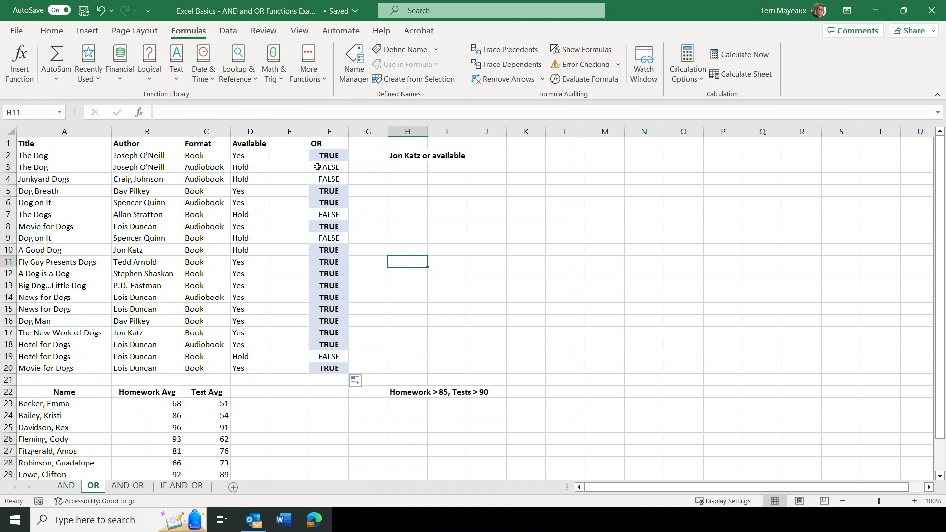
click(317, 167)
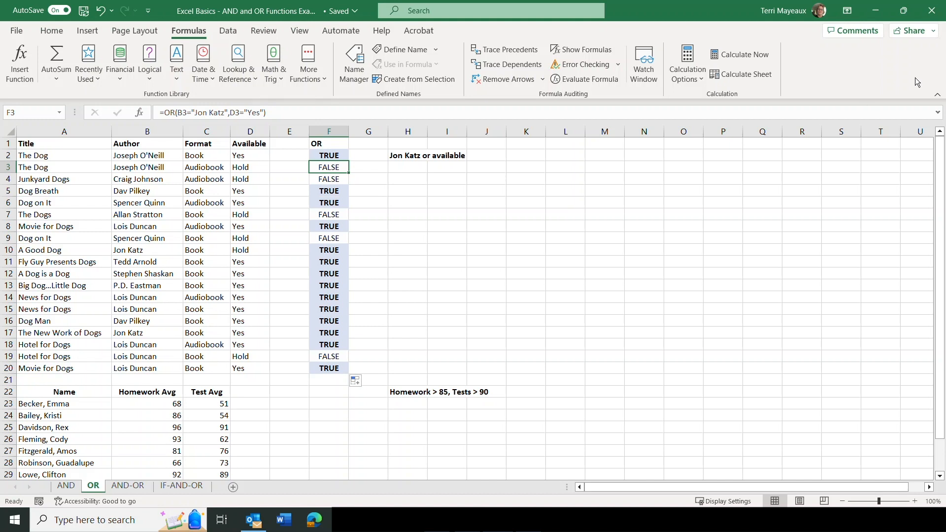
Start an OR function in cell F23 with B23>85 as the condition for the homework average
drag(939, 174, 939, 224)
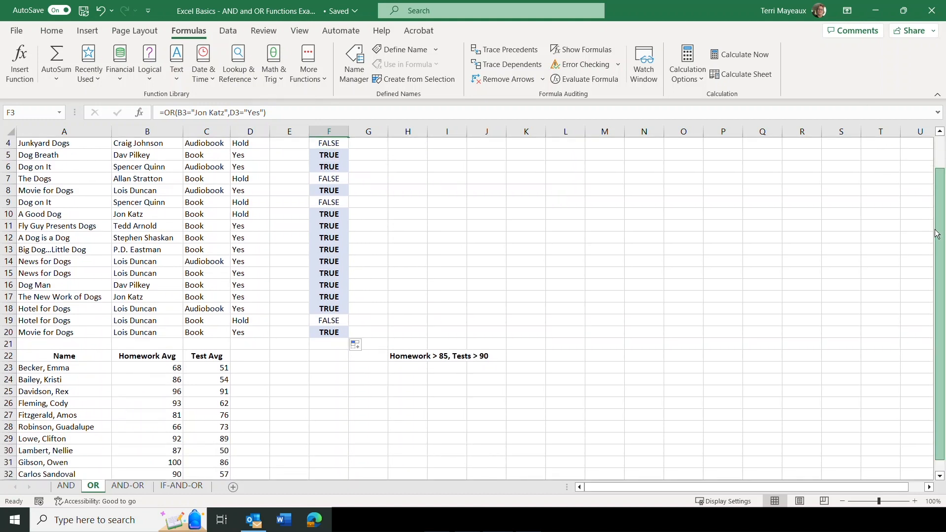
click(317, 366)
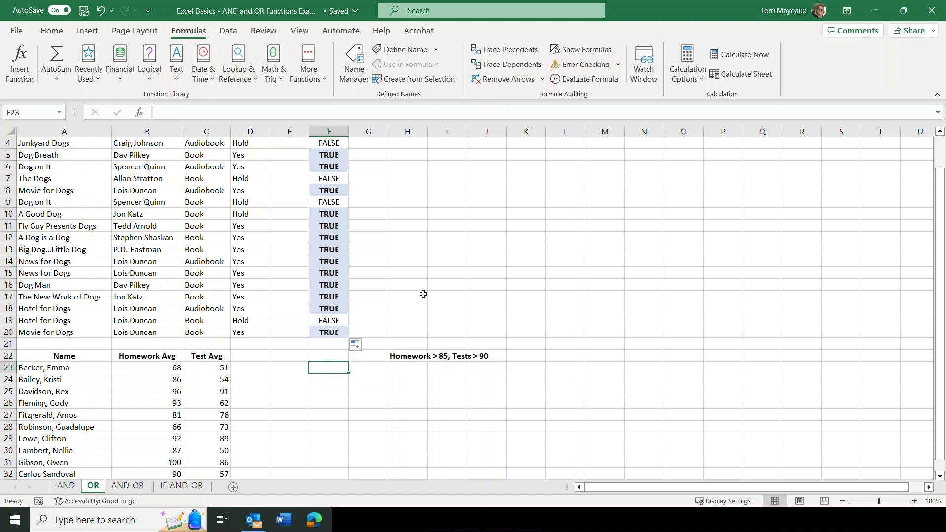
click(152, 83)
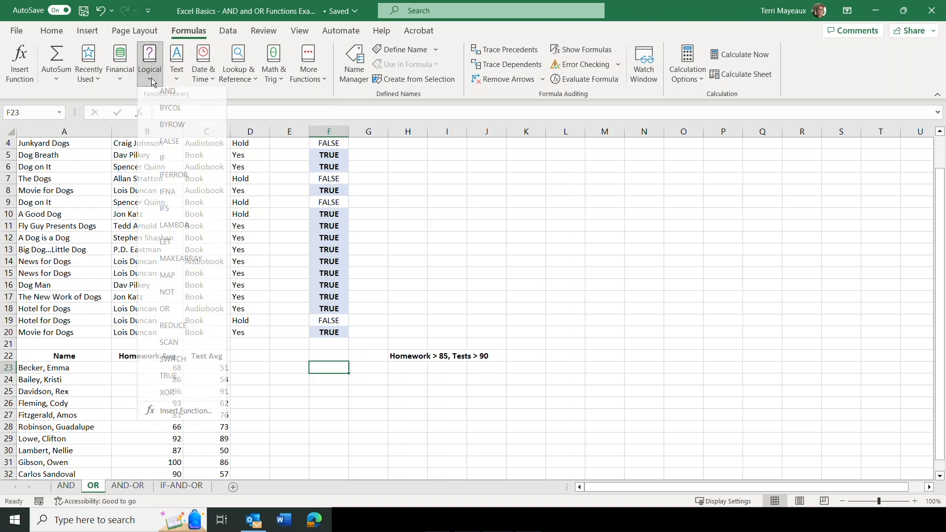
click(178, 316)
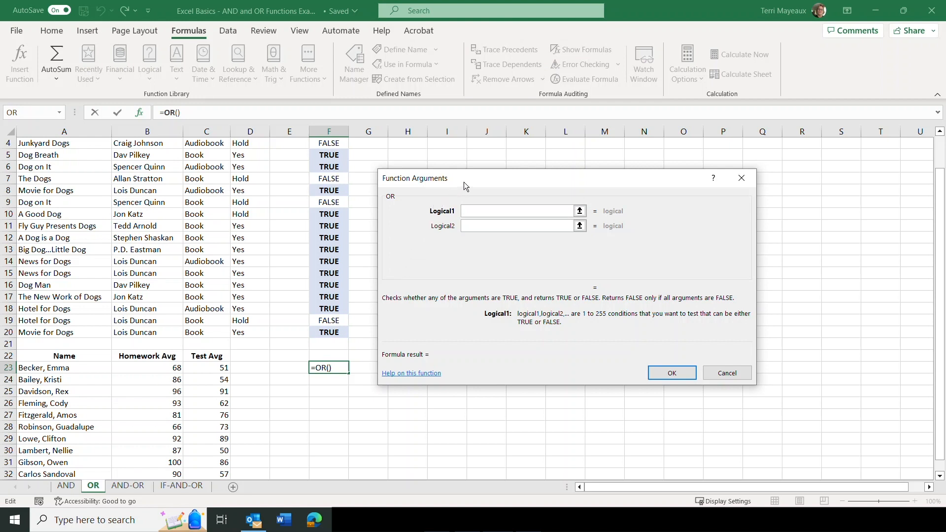
drag(469, 173, 561, 195)
click(144, 368)
click(588, 230)
text(>85)
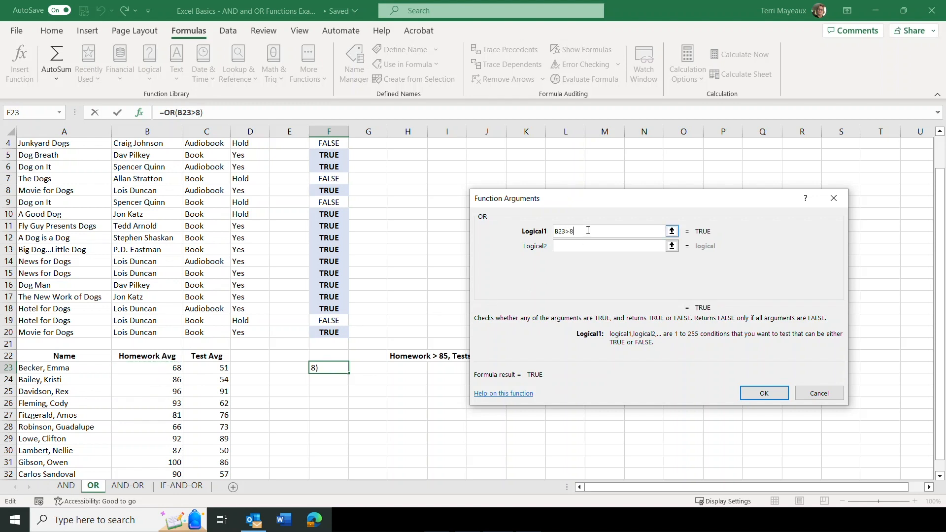
Add C23>90 as the test average condition and complete the OR formula in F23
click(584, 247)
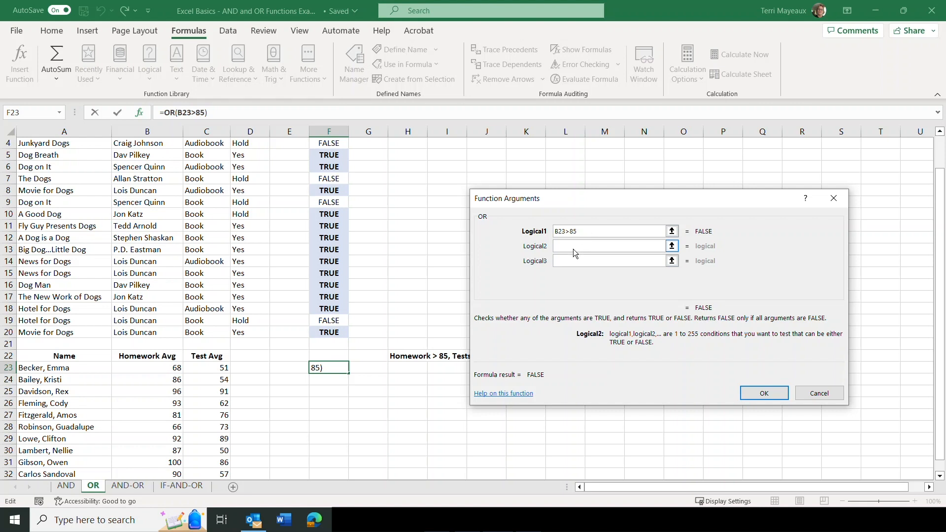
drag(584, 197, 622, 215)
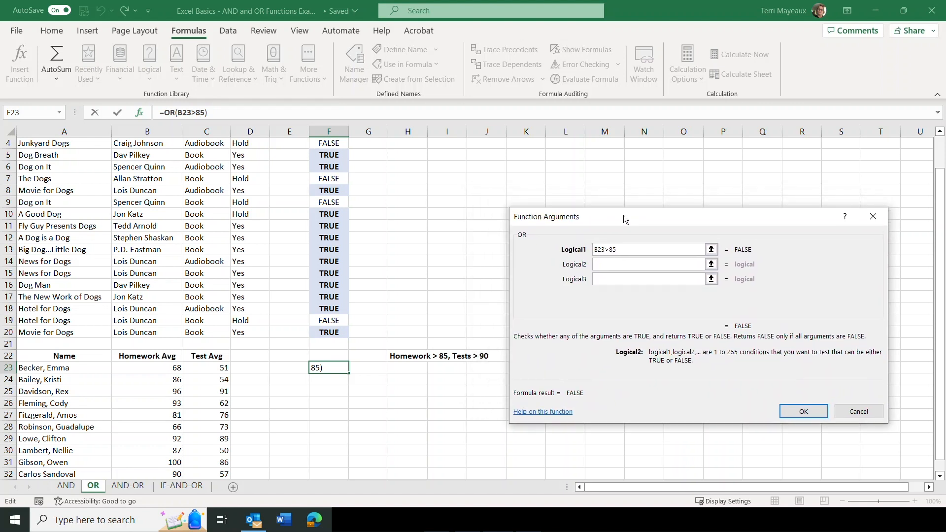
click(203, 368)
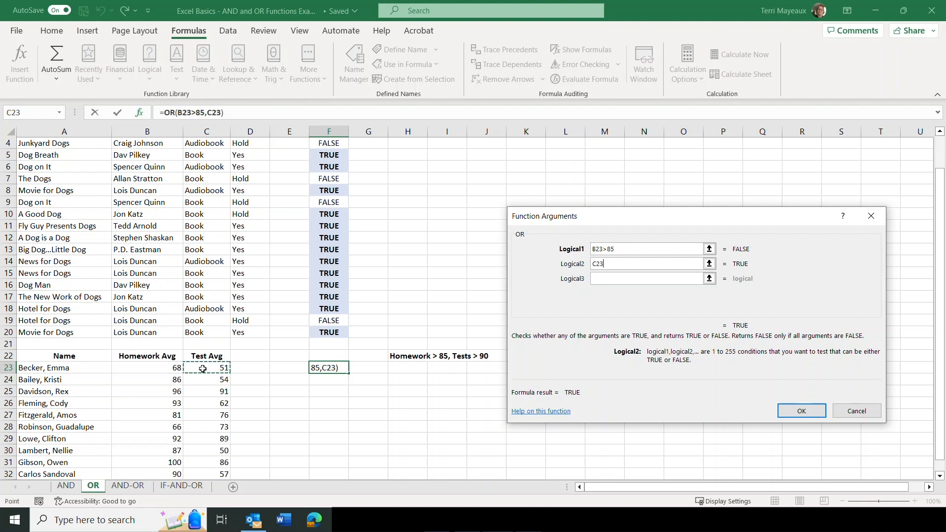
text(>90)
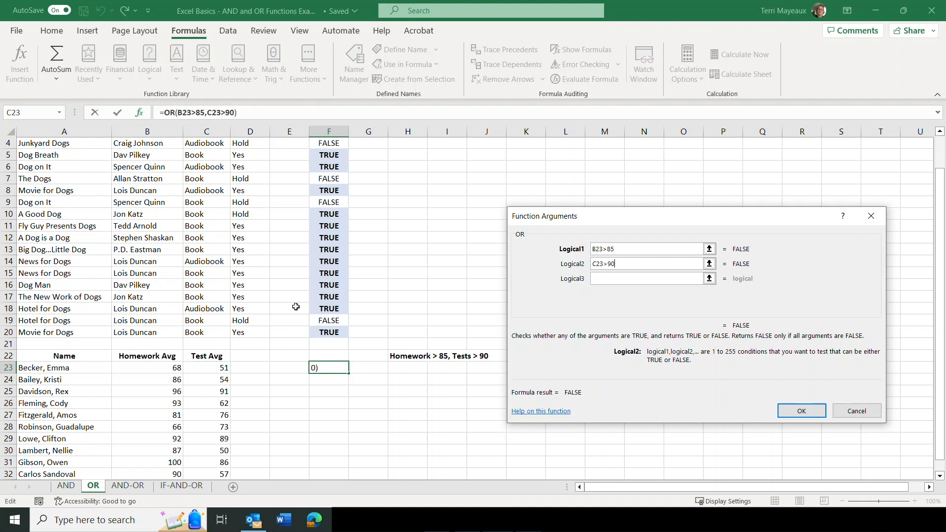
drag(639, 220, 551, 205)
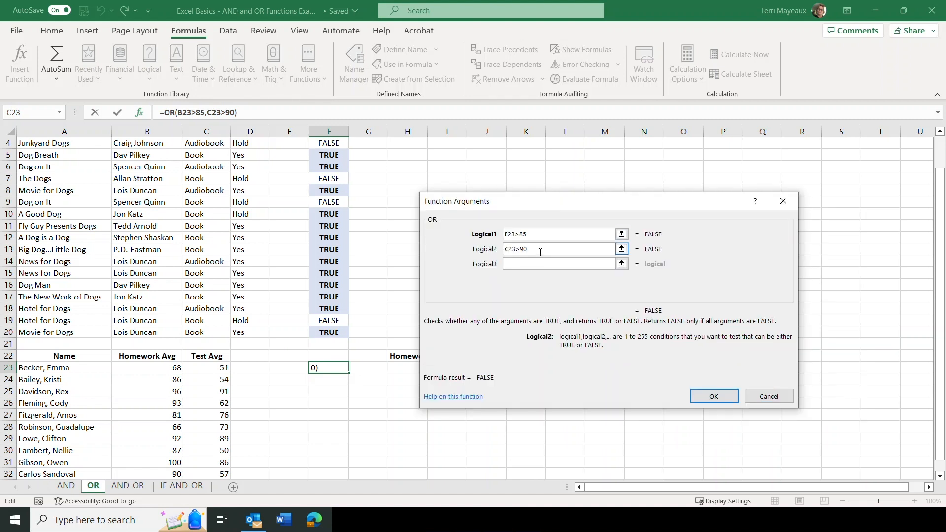
click(541, 237)
click(539, 248)
click(715, 396)
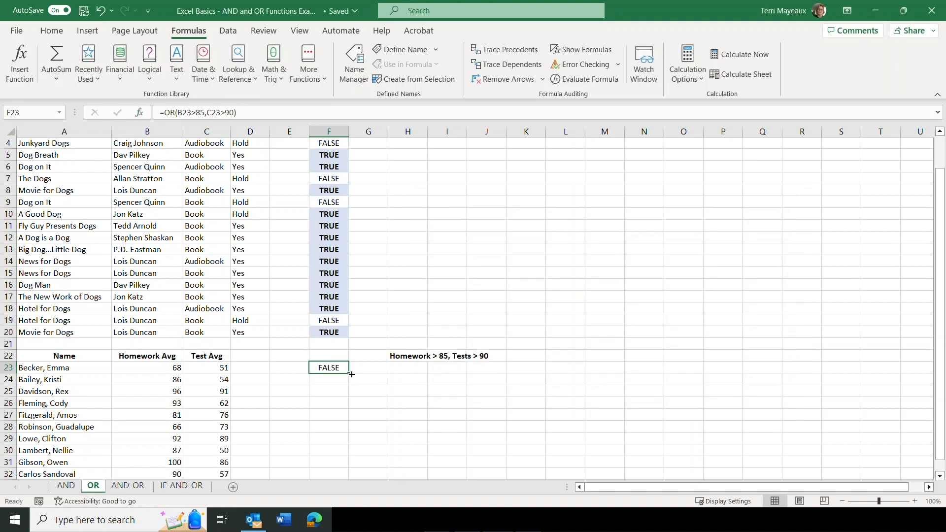
Fill the OR formula from F23 down through F32 and check the result in F27 and the homework average in B32
drag(351, 375, 346, 444)
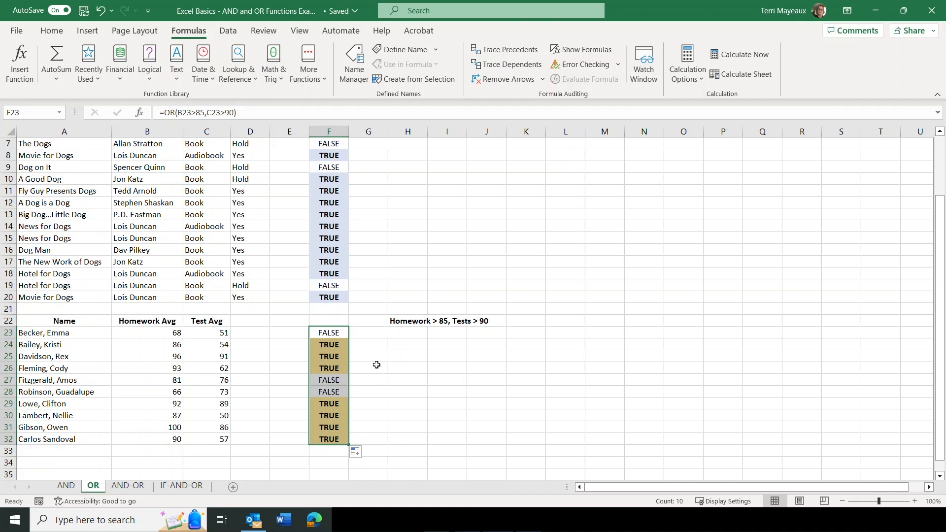
click(371, 334)
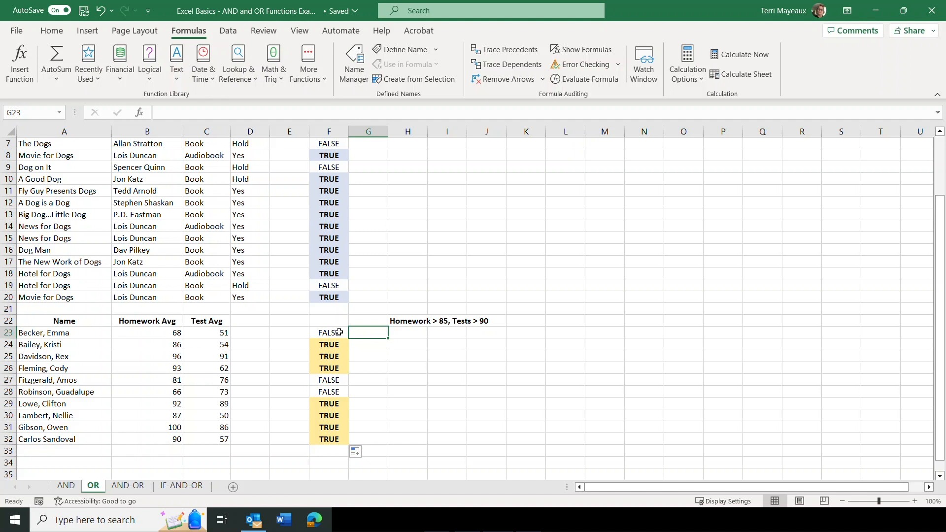
click(327, 383)
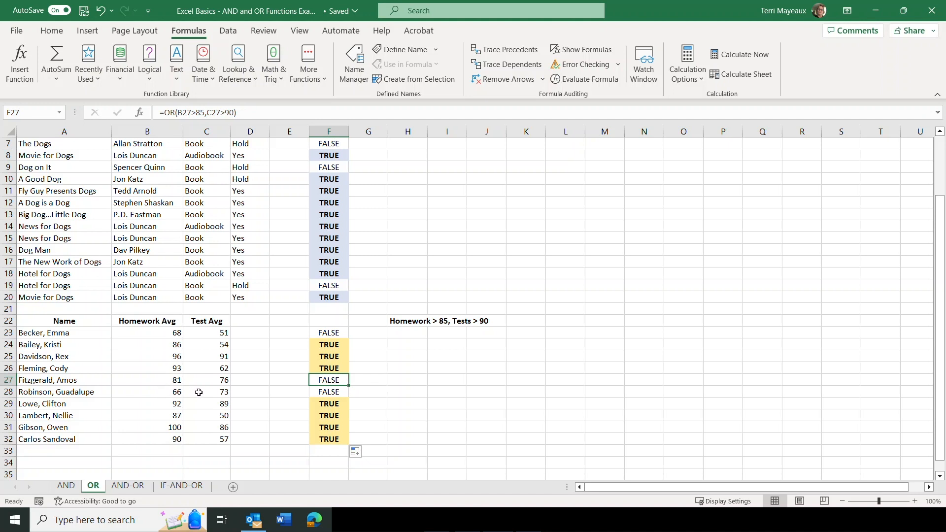
click(163, 439)
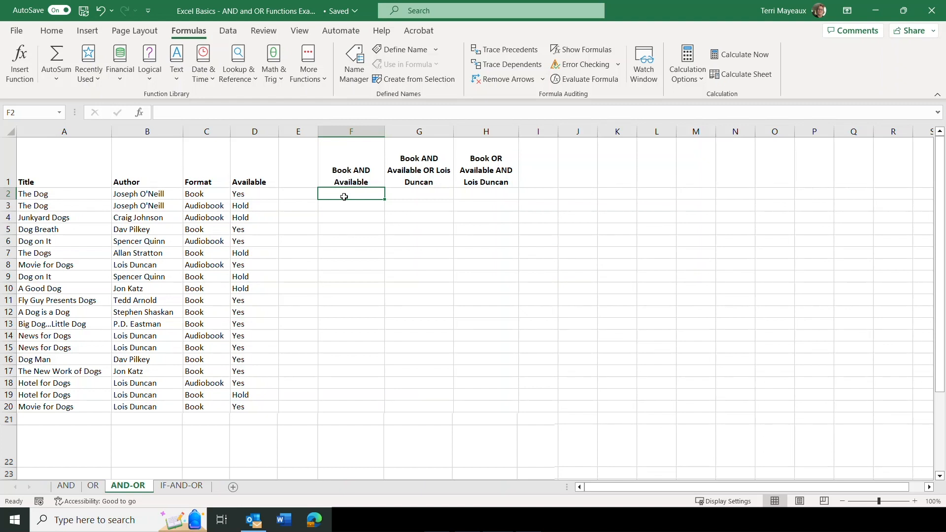
Start an AND function in cell F2 of the AND-OR sheet with C2="book" as the format condition
click(151, 82)
click(166, 96)
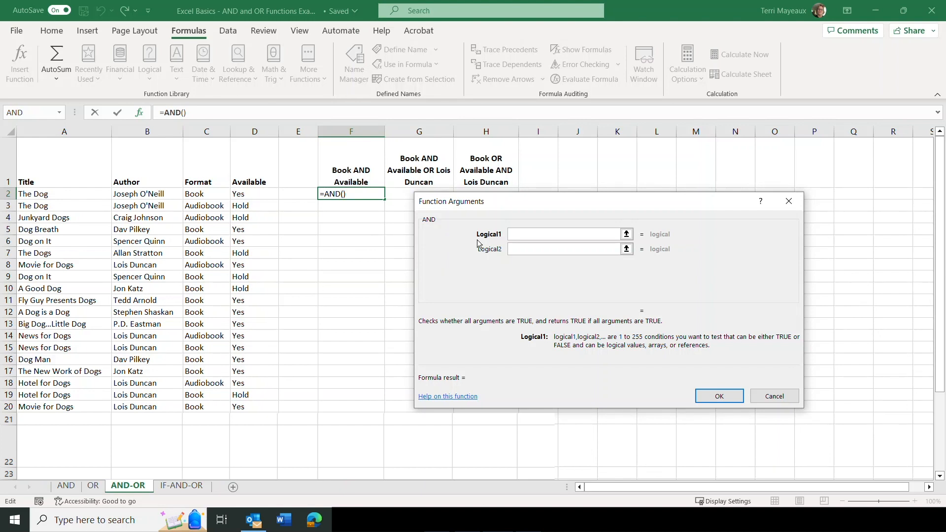
click(213, 194)
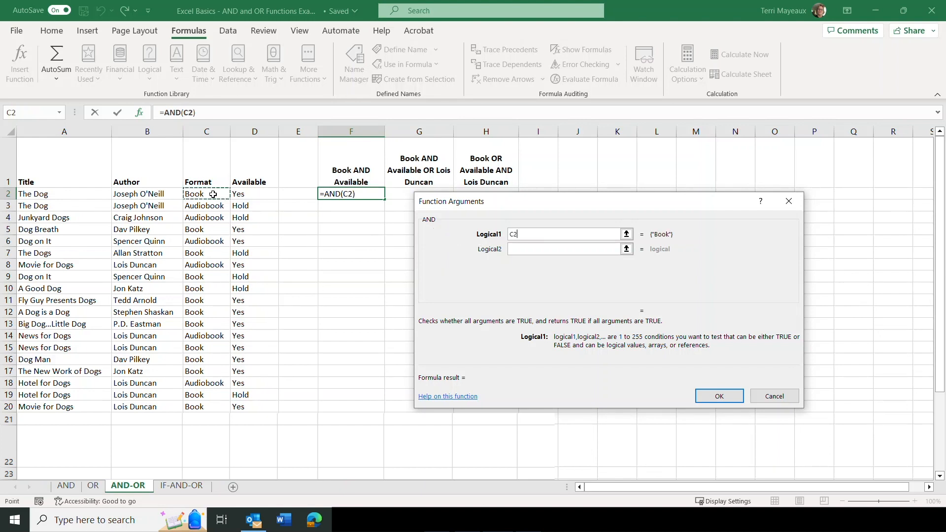
text(=)
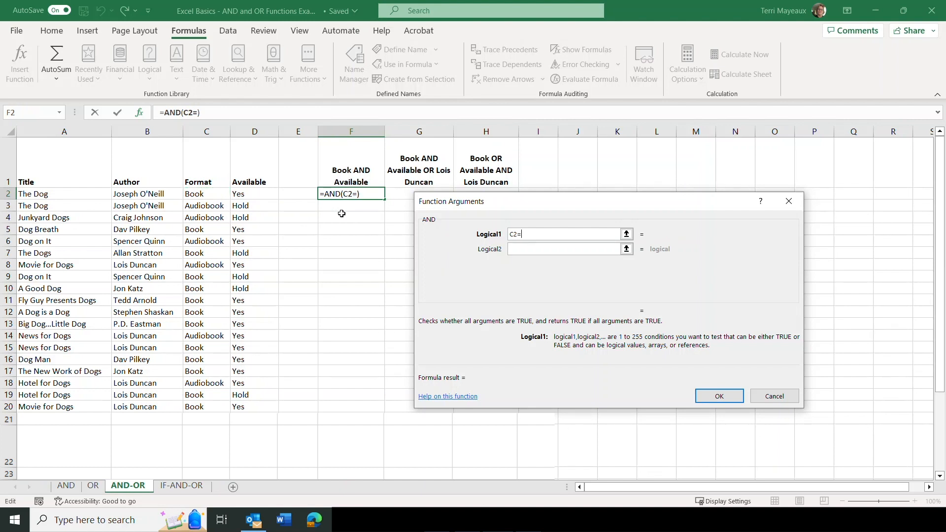
text("book")
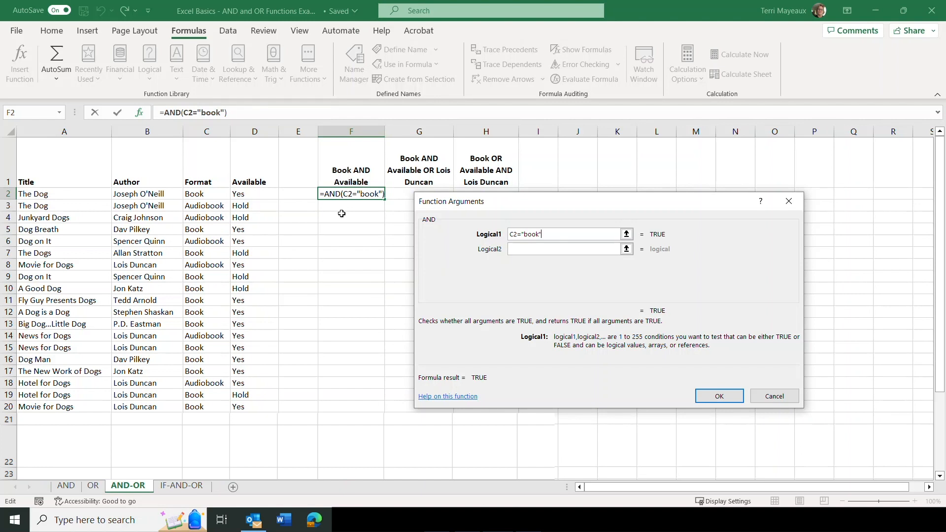
Add D2="yes" as the availability condition, complete the AND formula in F2, and fill it down through F20
click(519, 250)
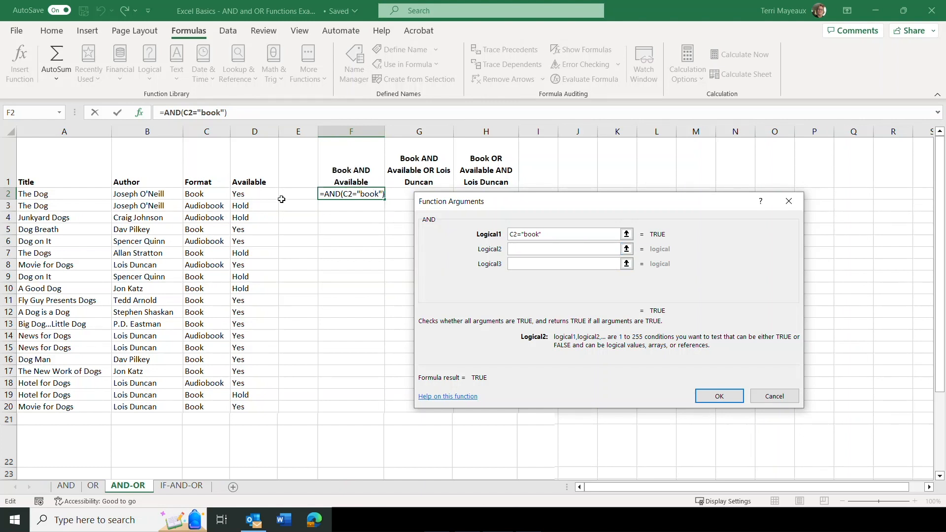
click(257, 196)
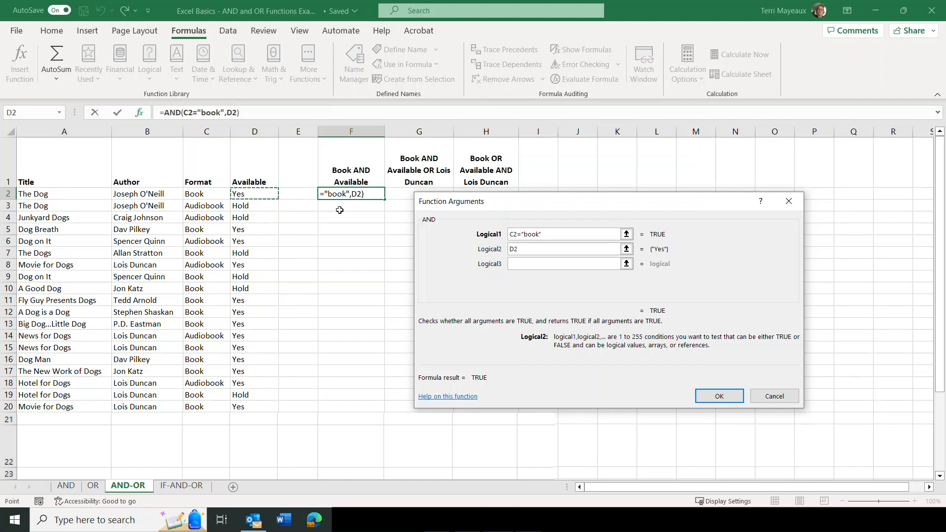
text(="yes")
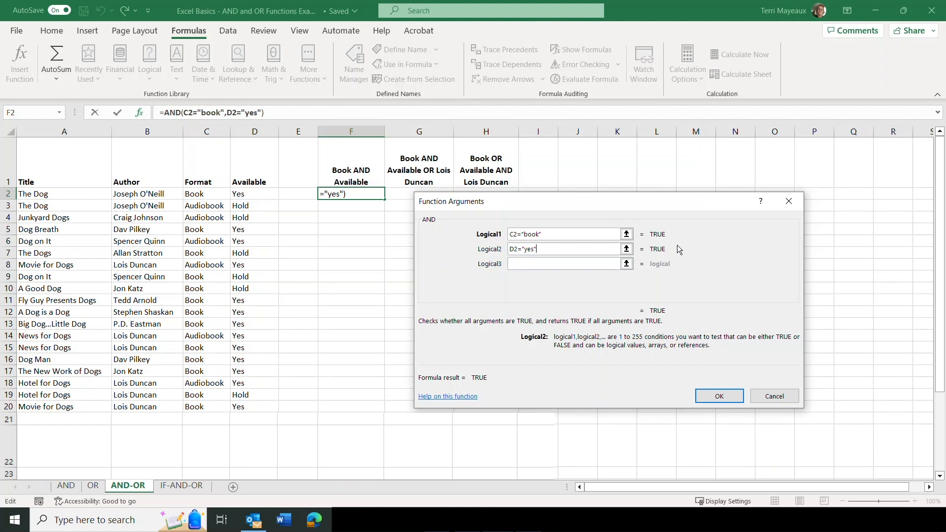
click(720, 397)
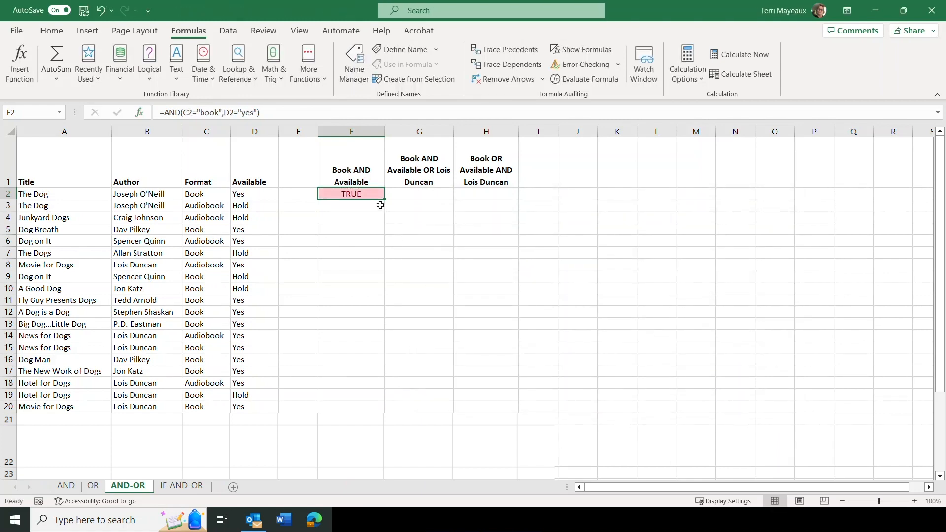
drag(384, 200, 389, 412)
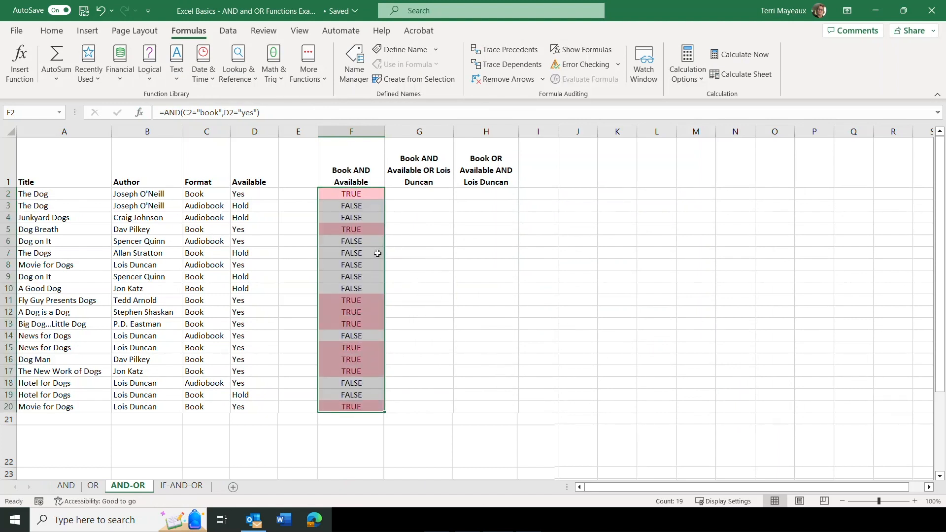
click(336, 208)
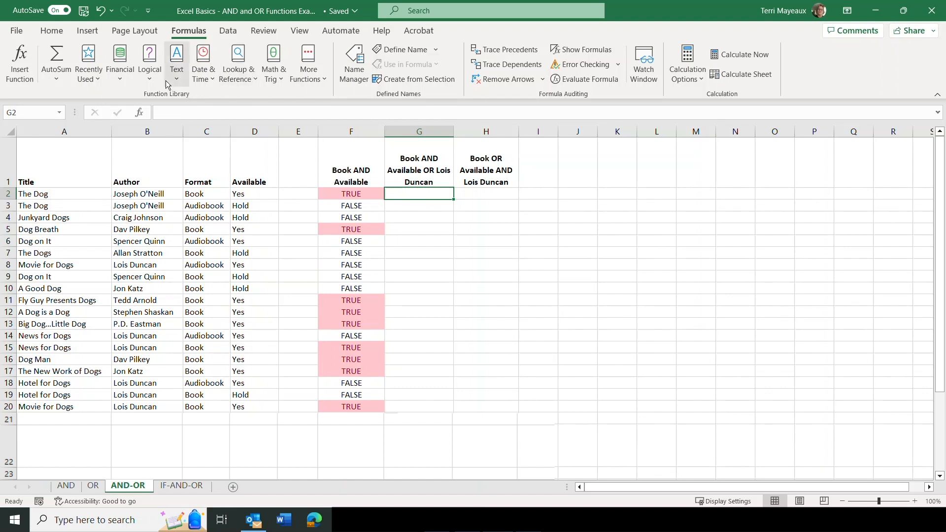
Start an AND function in cell G2 with C2="book" as the format condition
click(150, 78)
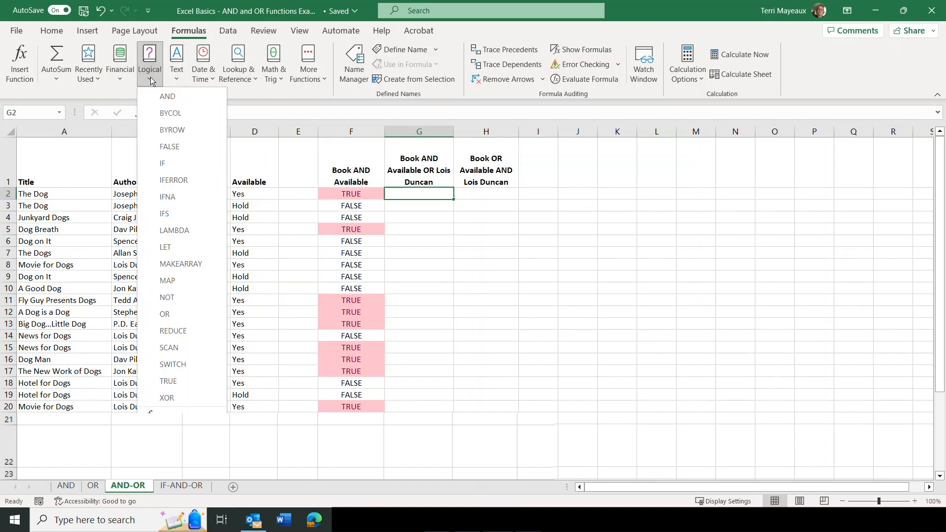
click(164, 98)
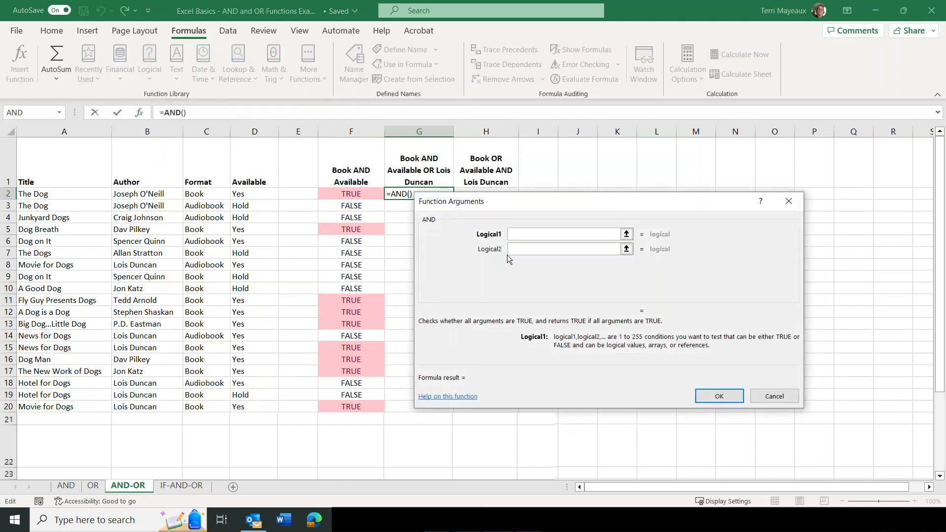
drag(492, 199, 549, 206)
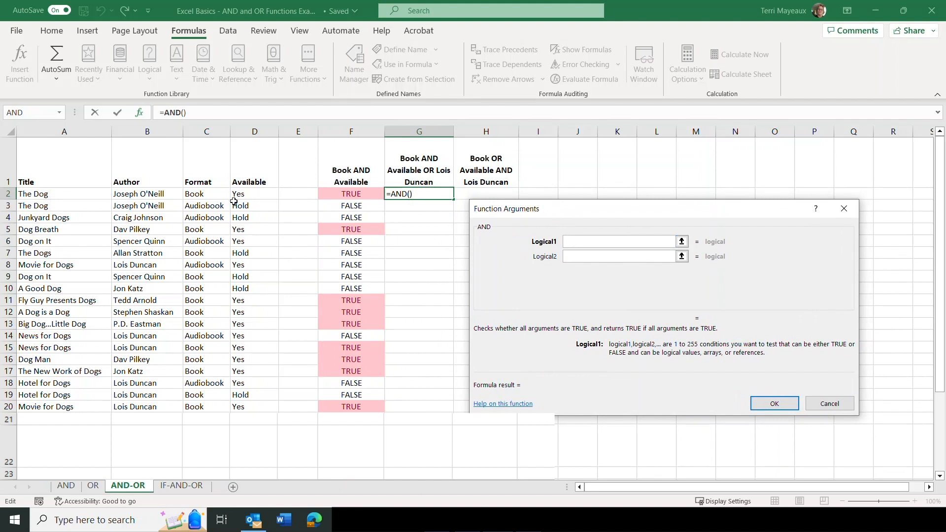
click(215, 193)
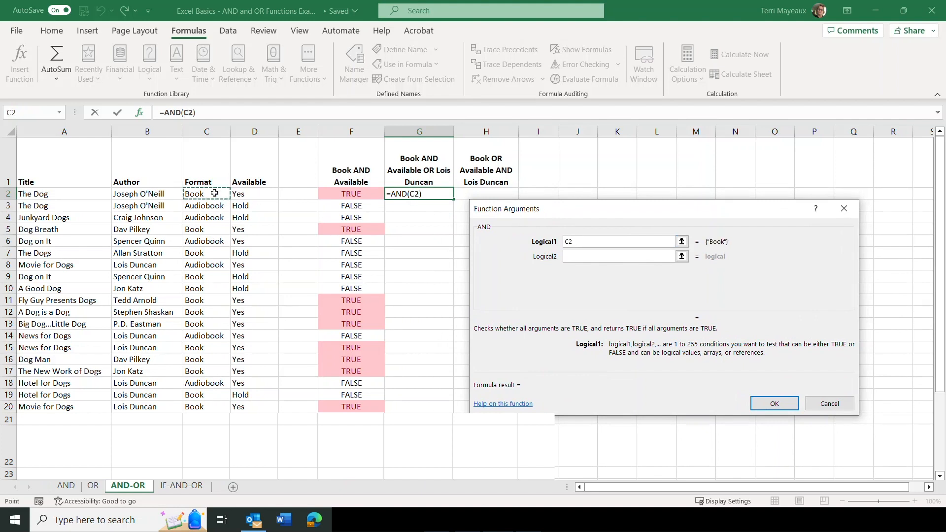
text(="book)
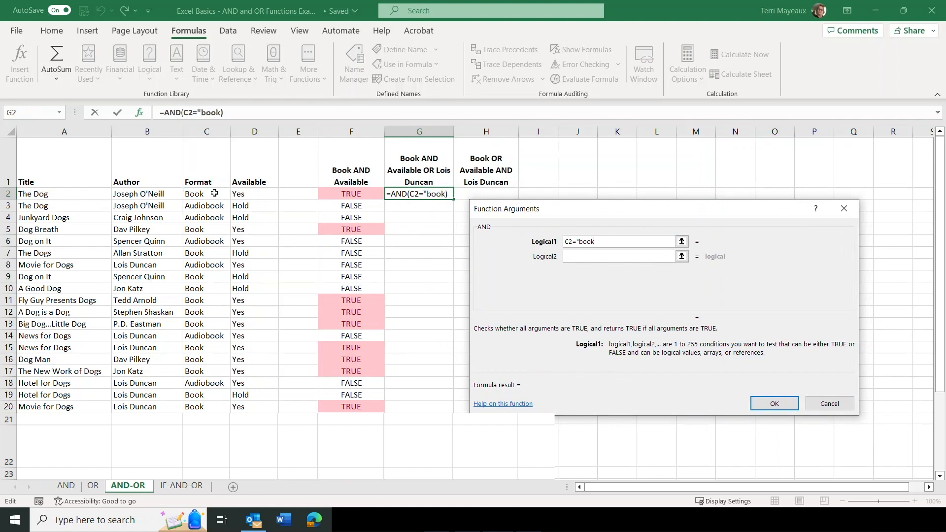
text(")
Add D2="yes" as the second condition and complete the AND formula in G2
click(569, 257)
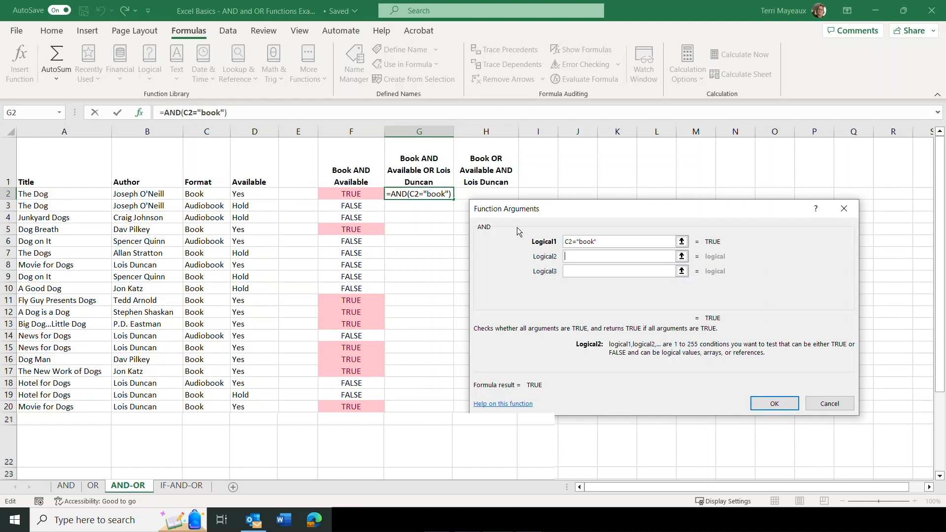
click(252, 192)
text(=)
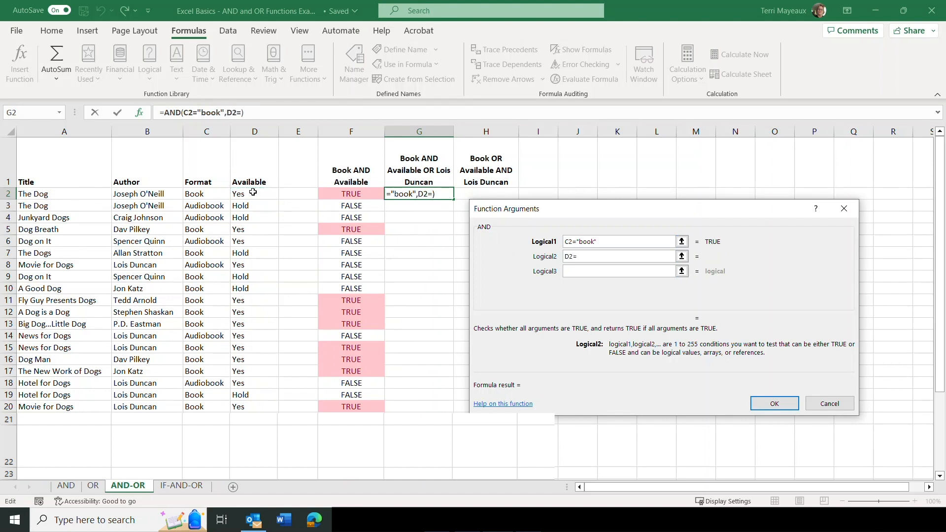
text("yes")
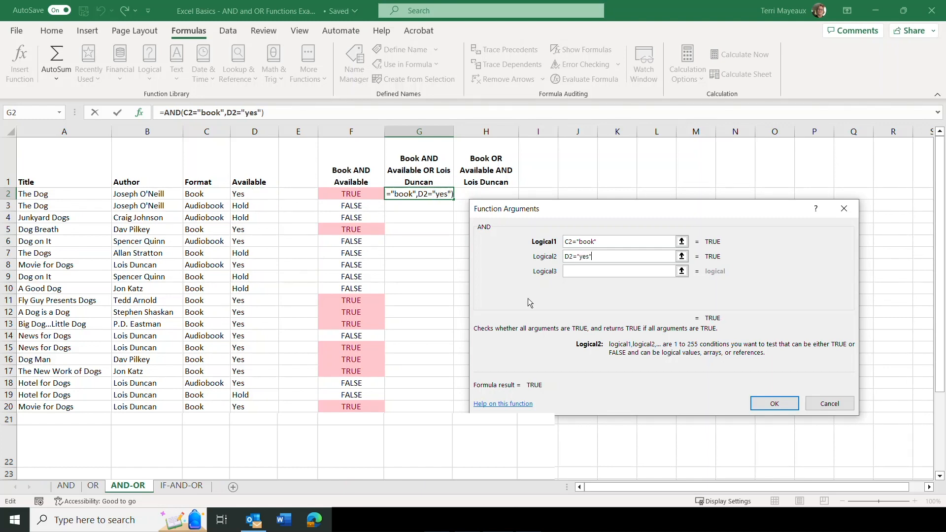
click(774, 404)
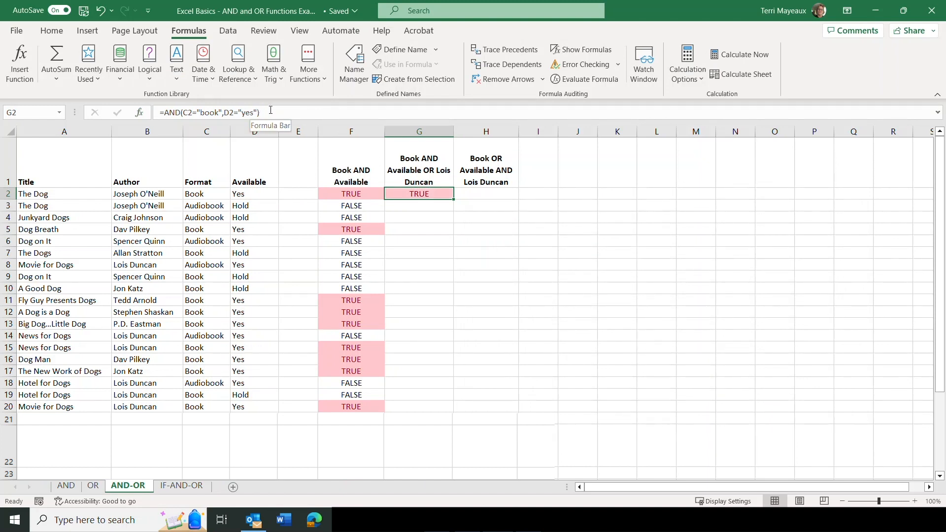
Nest the AND formula in G2 as the first argument of an OR function, followed by a comma for another argument
click(165, 113)
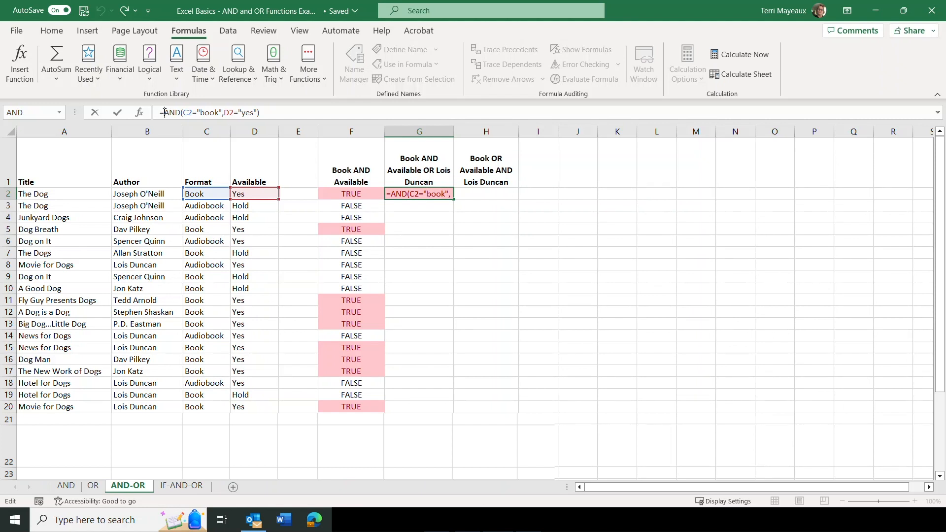
text(or)
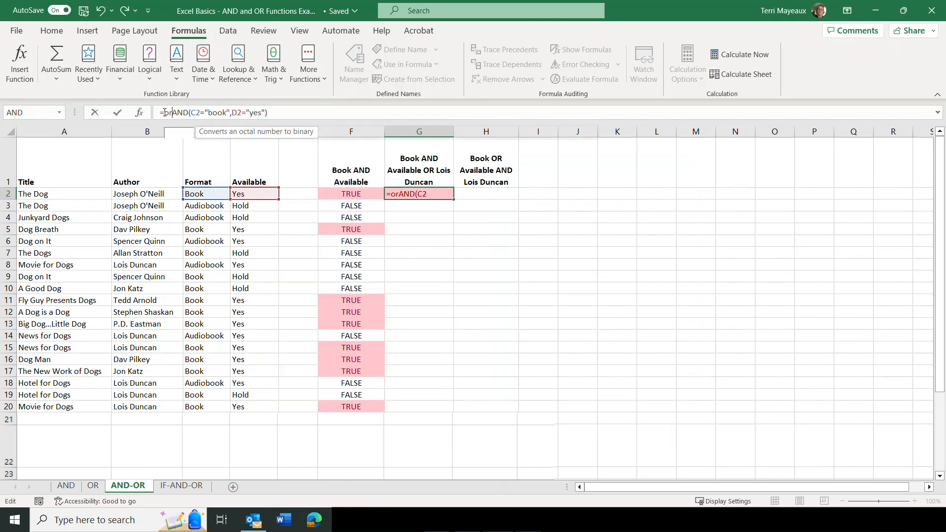
text(()
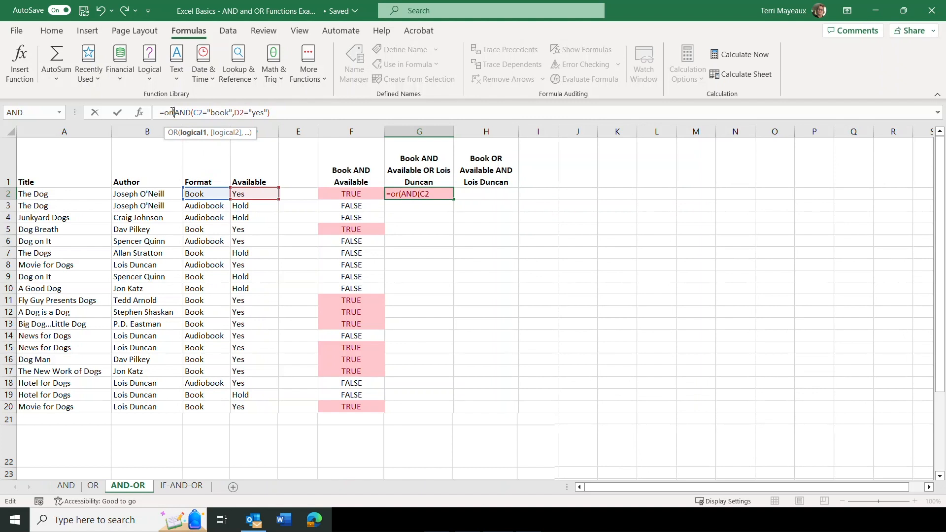
click(271, 113)
text(,)
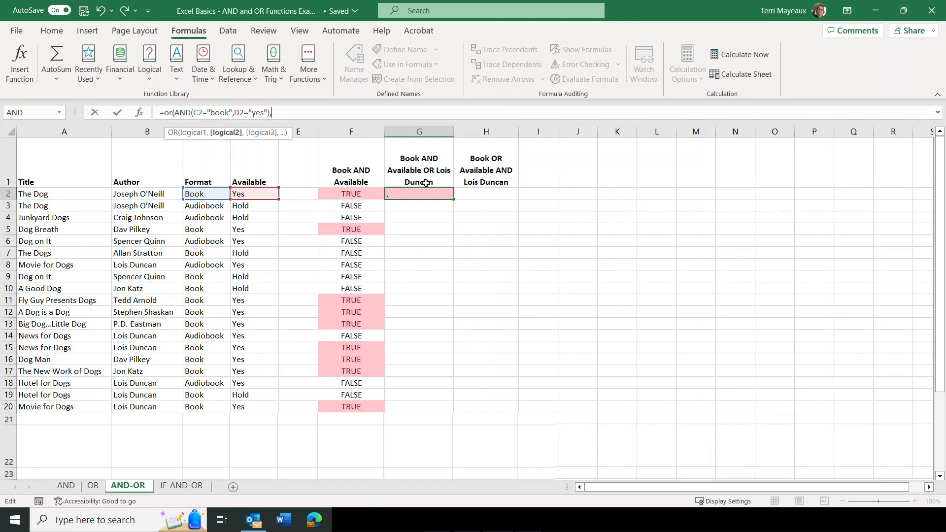
Add B2="Lois Duncan" as the second OR condition and complete the combined formula in G2
click(133, 195)
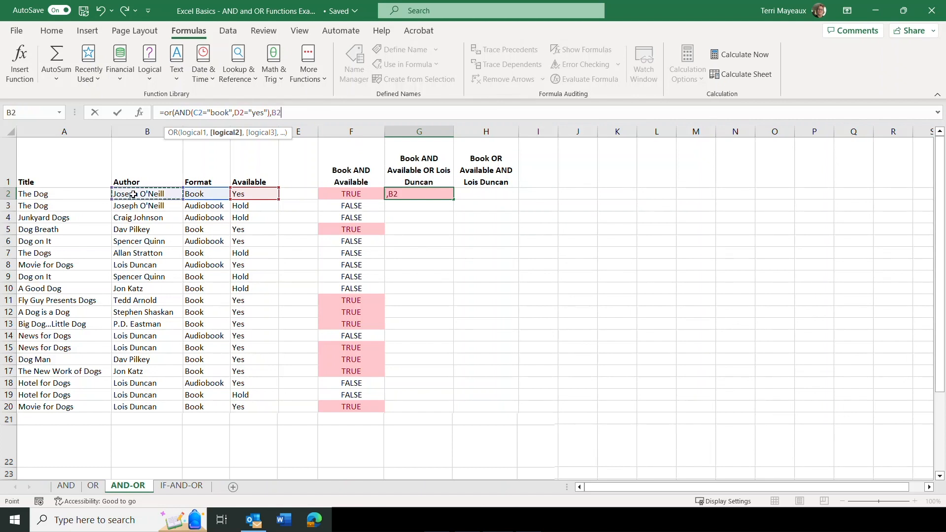
text(+)
key(BackSpace)
key(BackSpace)
text(=)
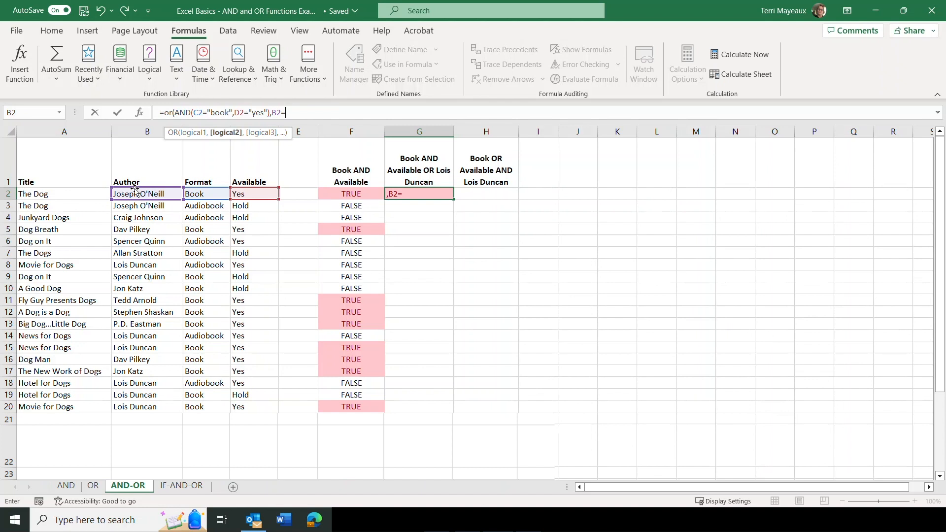
text("Lois Du)
key(BackSpace)
text(ncan)
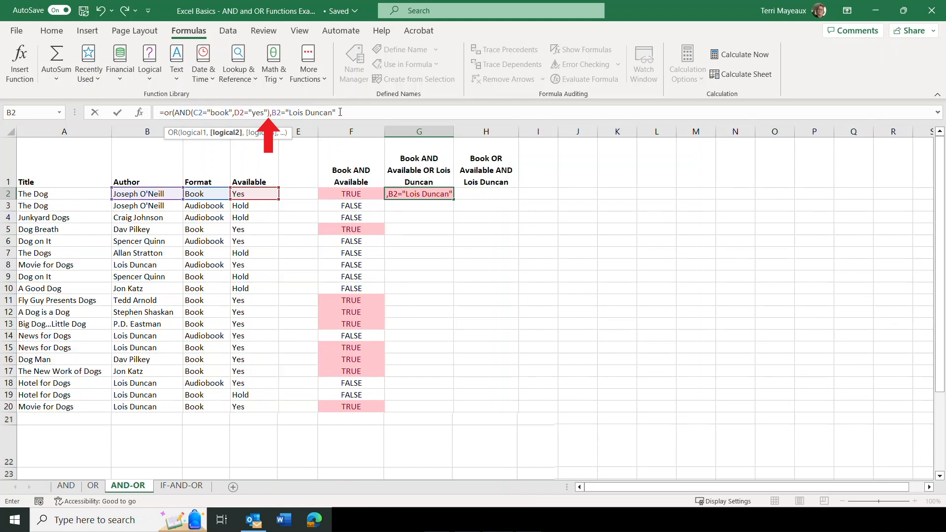
text())
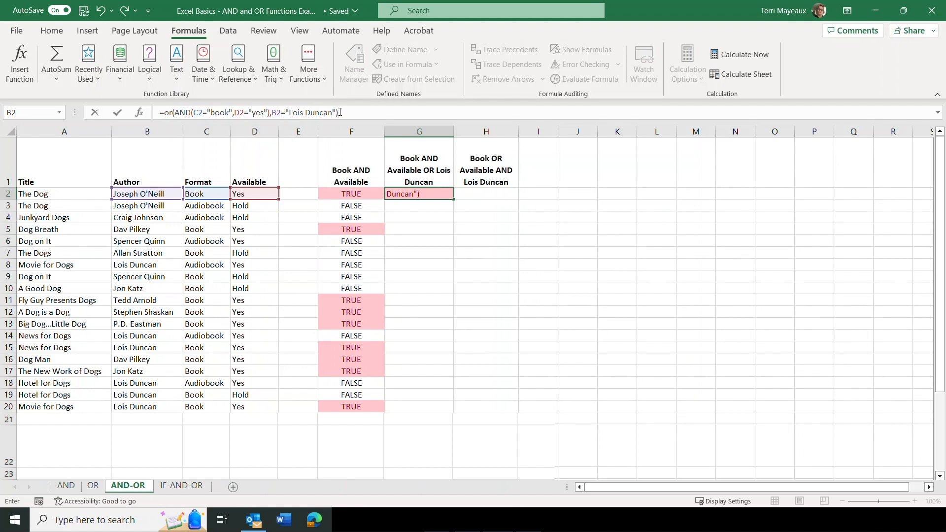
key(Return)
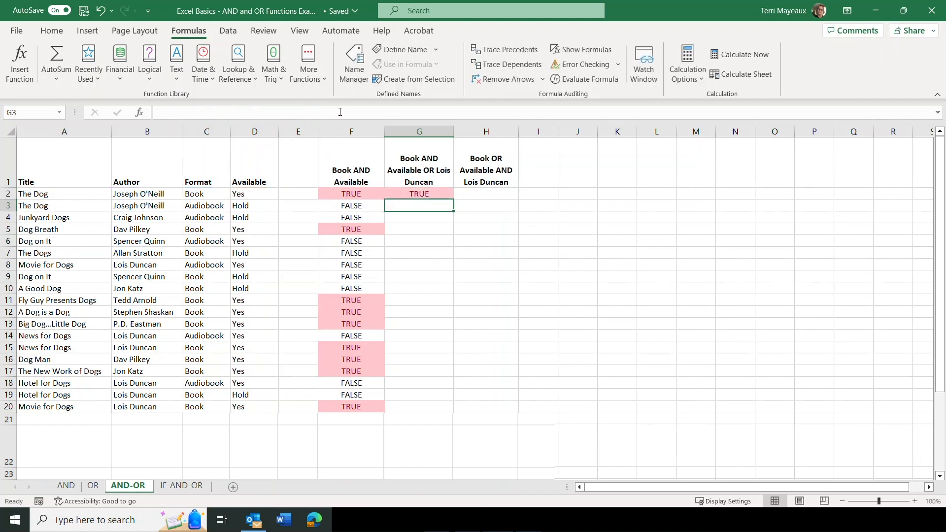
Fill the combined OR-AND formula from G2 down through G20 and check individual results from G3 down to G8
click(407, 193)
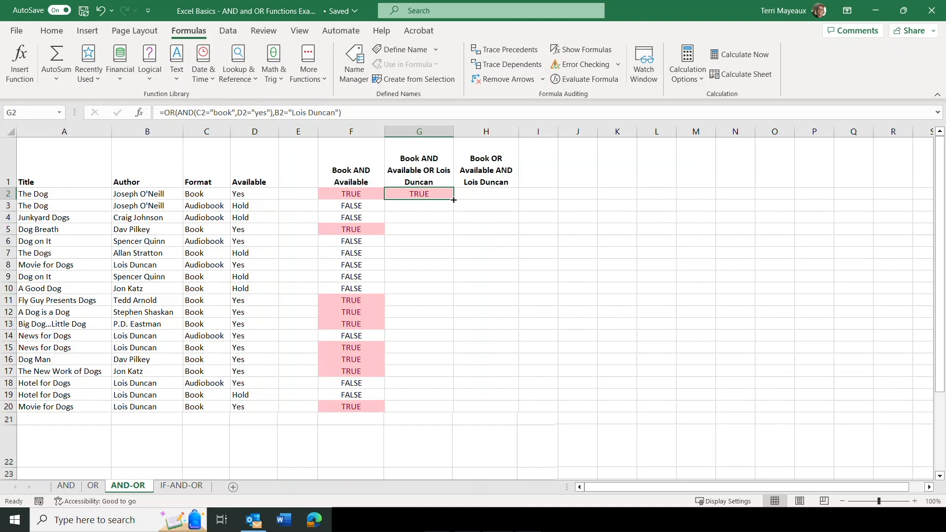
drag(454, 199, 456, 386)
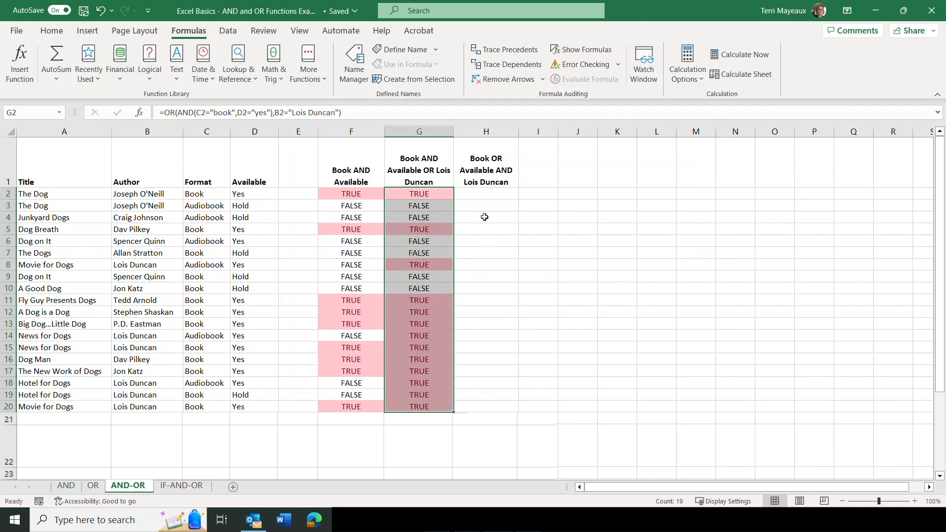
click(396, 207)
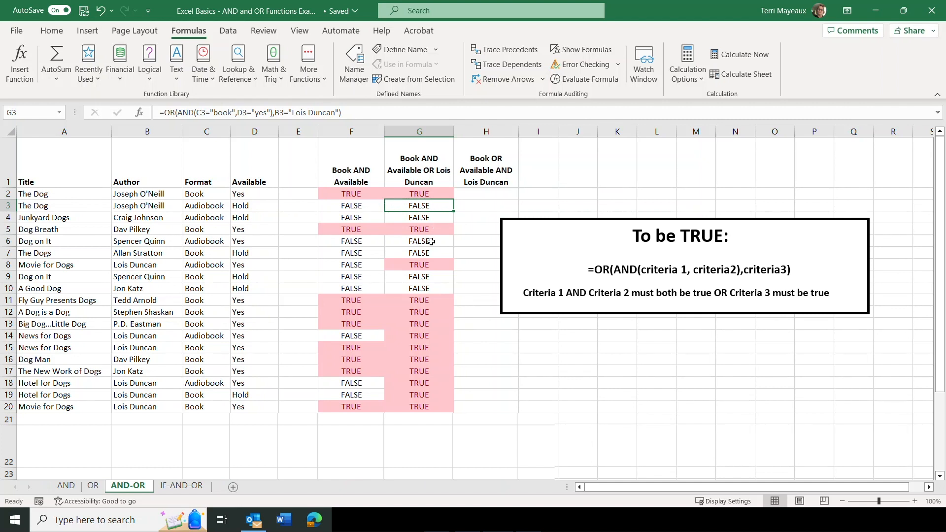
key(Down)
key(Down)
key(Down)
key(Down)
key(Down)
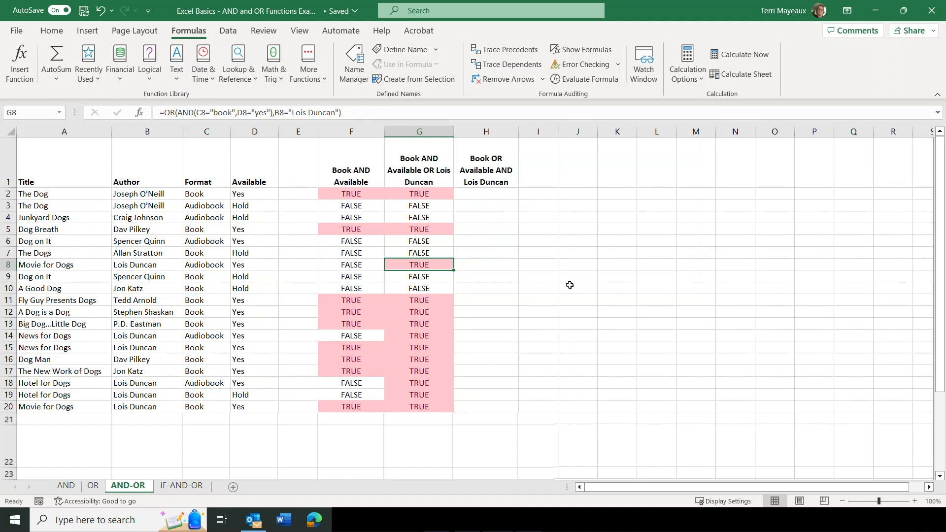
Start an OR function in cell H2 with C2="book" as the format condition
click(487, 194)
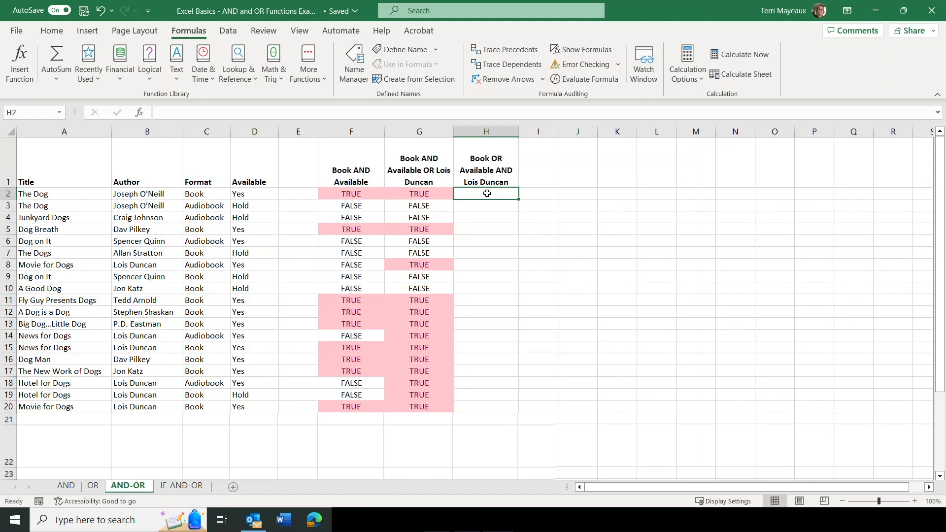
click(150, 79)
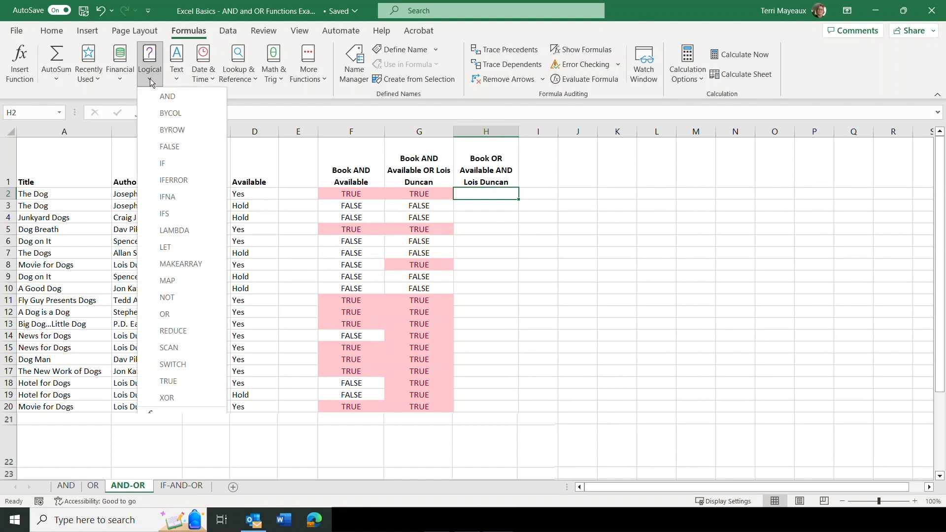
click(170, 315)
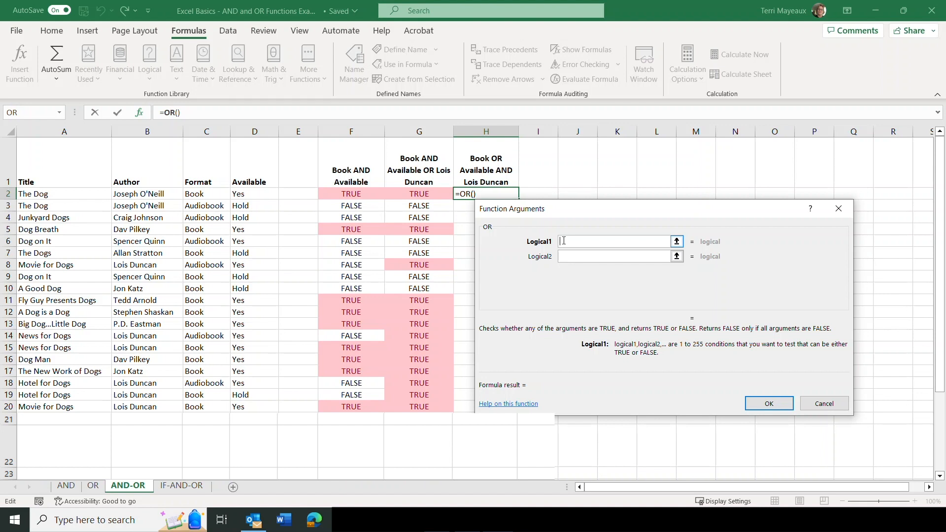
click(213, 196)
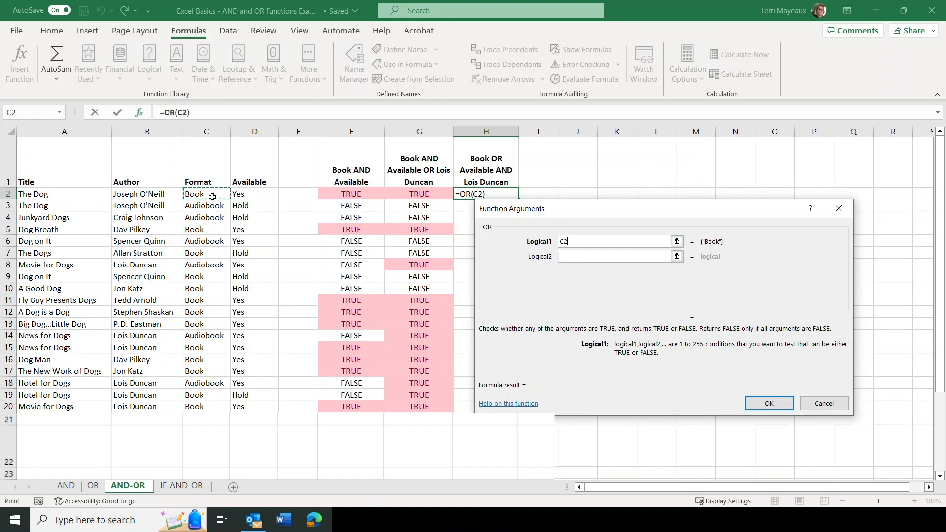
click(608, 241)
text(="book)
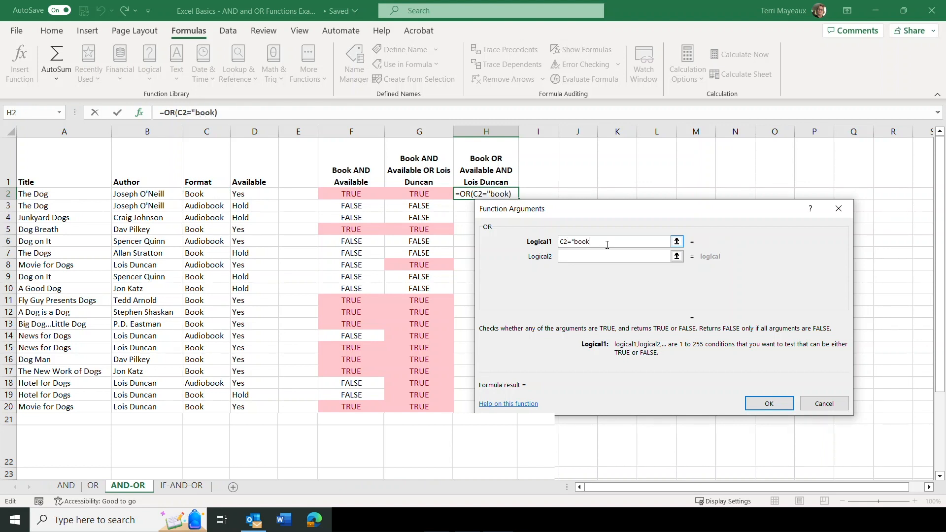
text(")
Add D2="yes" as the second OR condition and complete the formula in H2
click(574, 256)
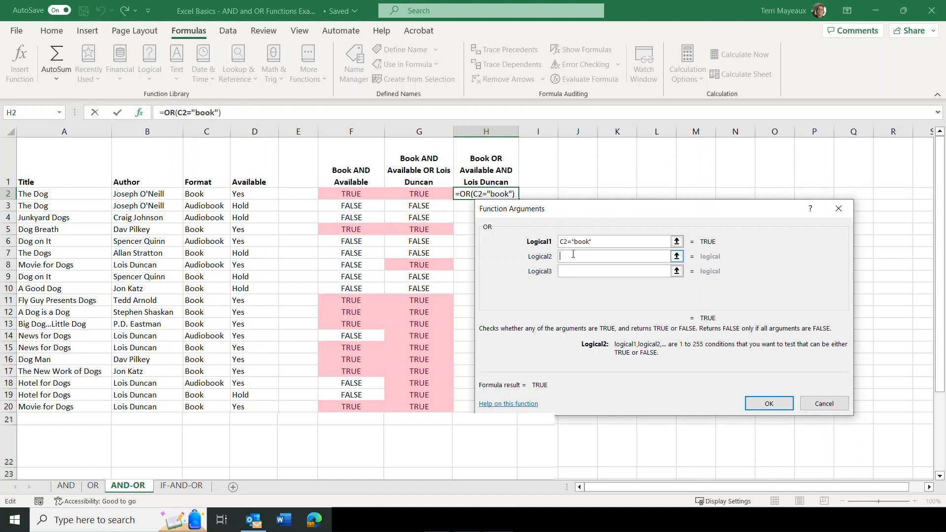
click(259, 197)
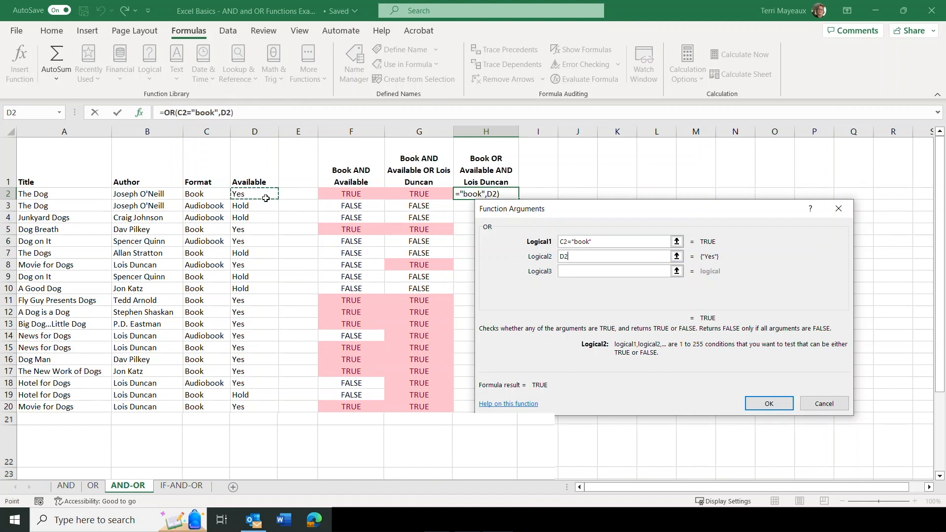
text(=)
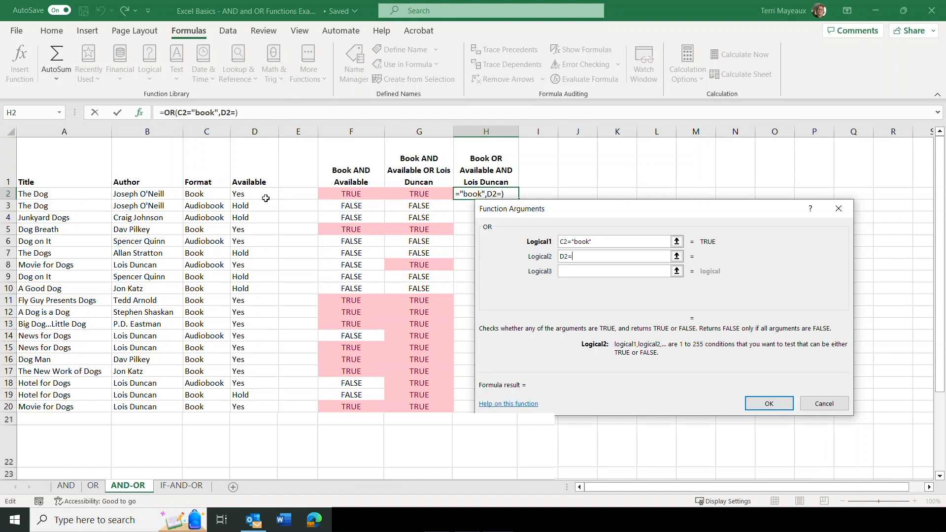
text("yes")
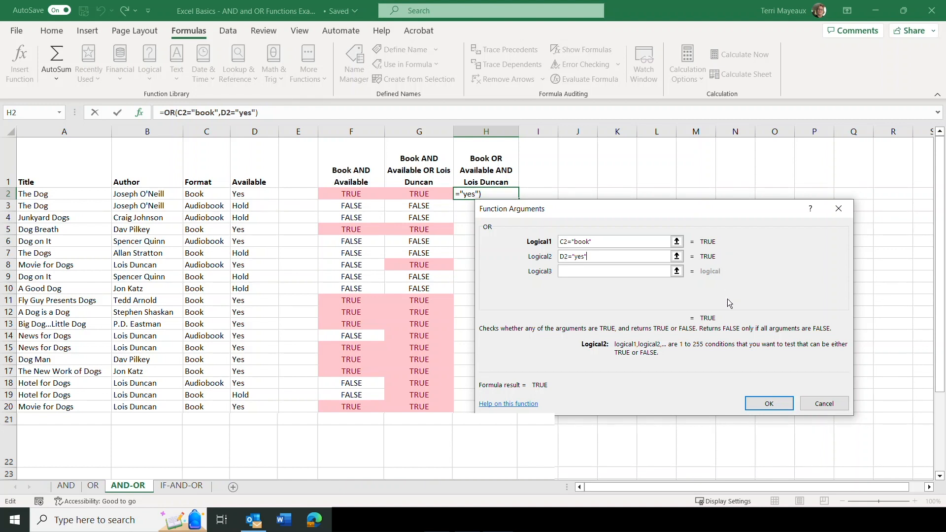
click(770, 403)
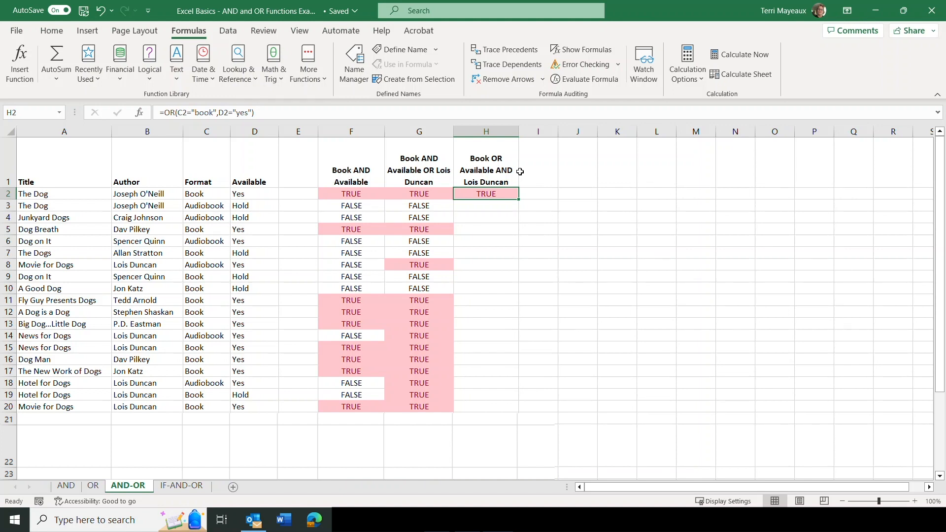
Nest the OR formula in H2 as the first argument of an AND function, followed by a comma for another argument
click(164, 112)
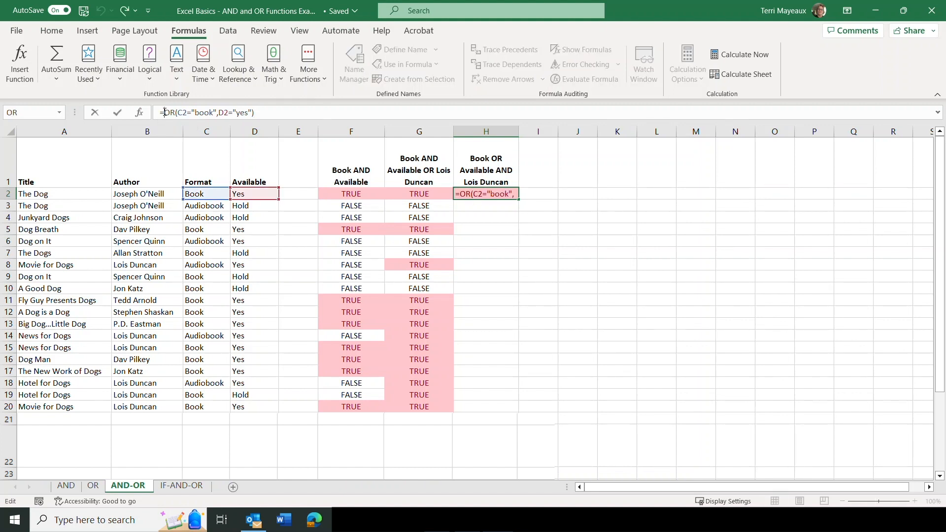
text(and)
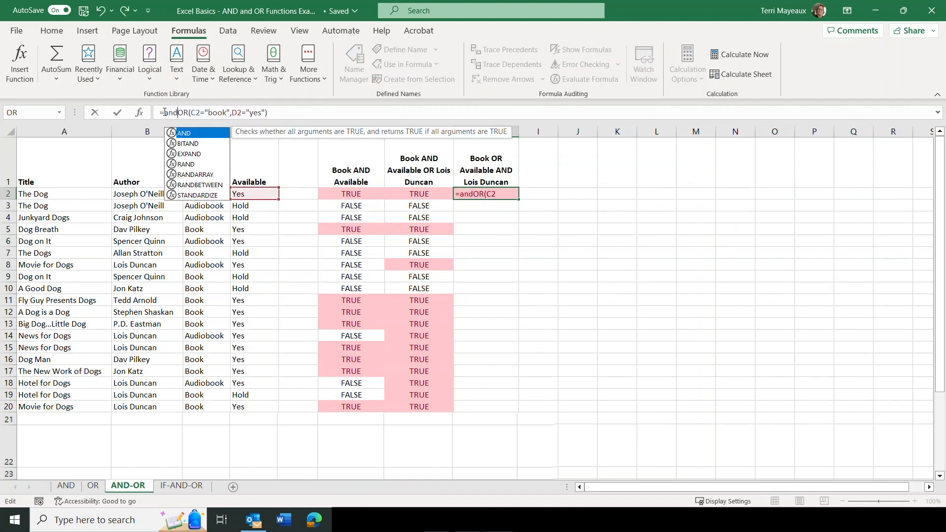
text(()
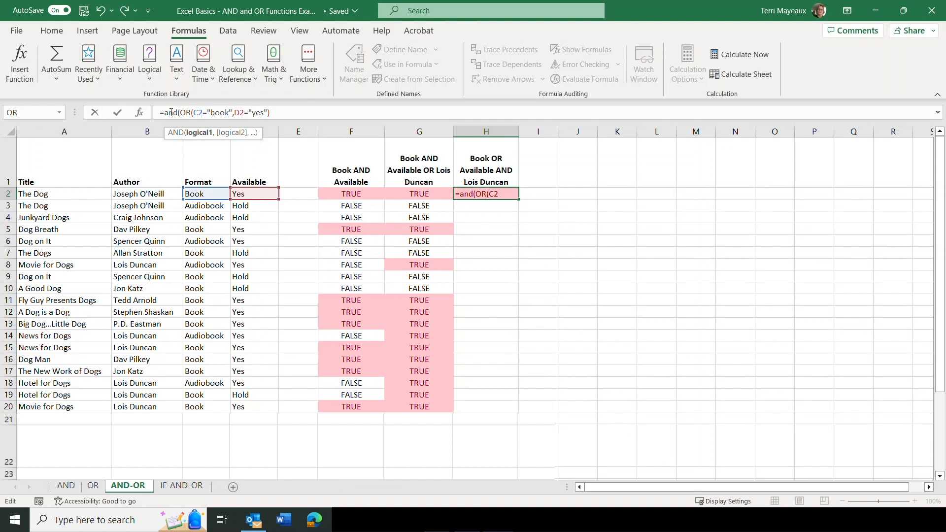
click(271, 113)
text(,)
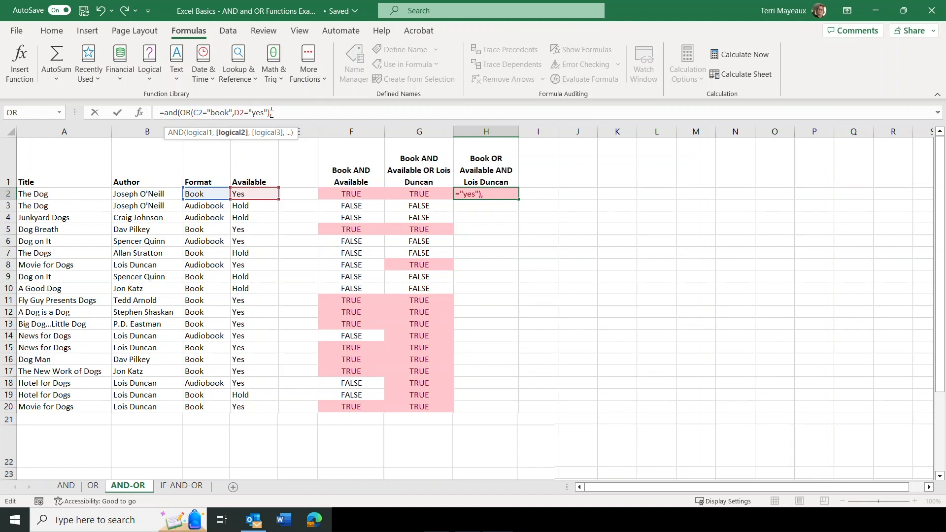
Add B2="Lois Duncan" as the second AND condition and complete the combined formula in H2
click(131, 193)
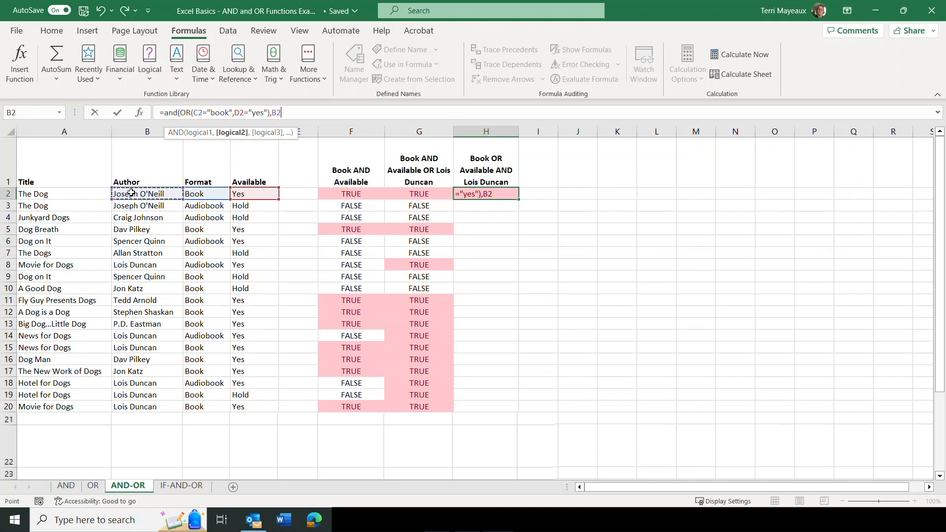
text(=)
text(Lois Duncan)
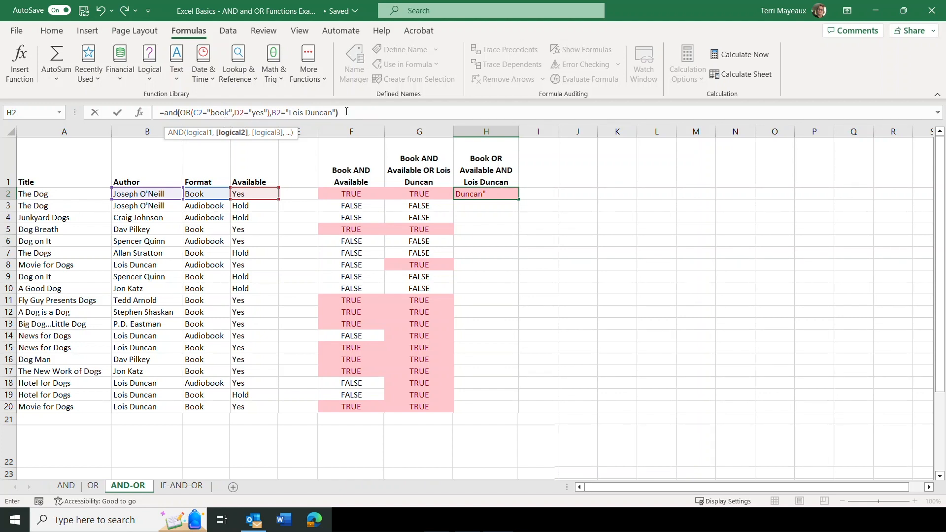
text())
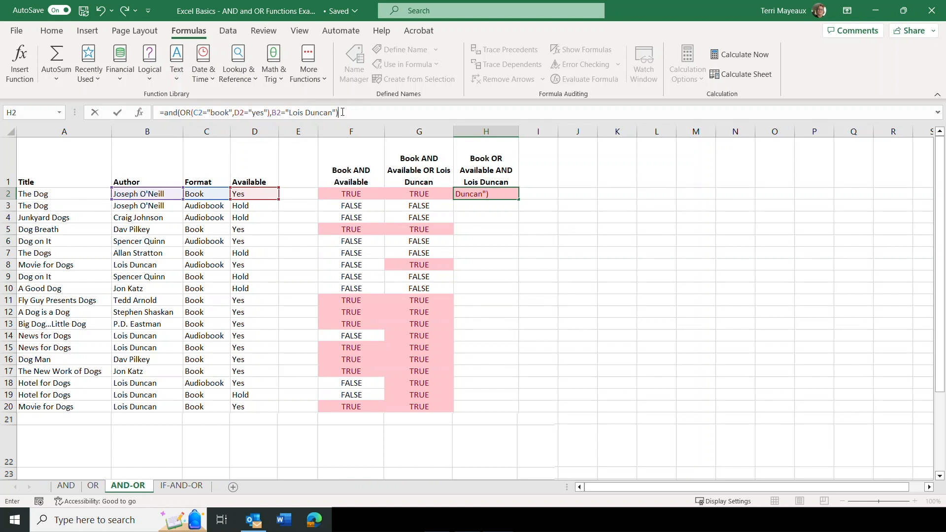
click(119, 115)
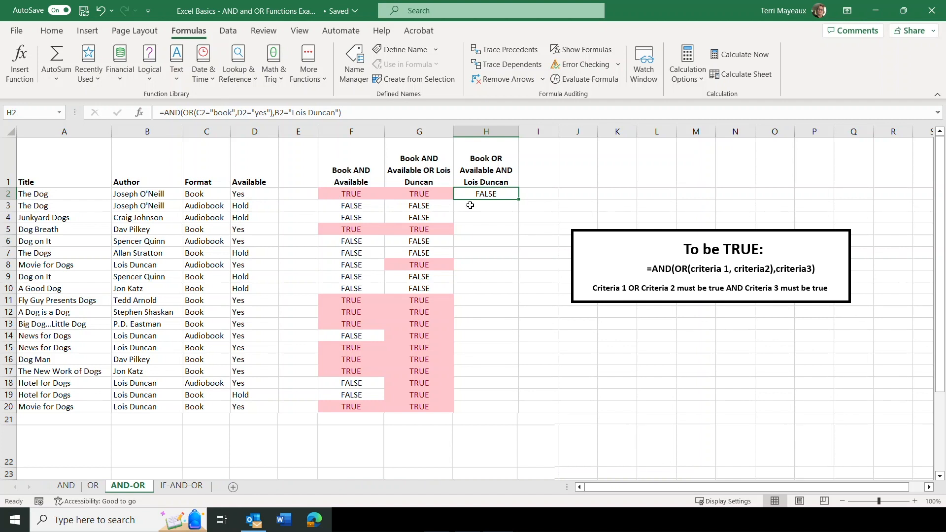
Fill the combined AND-OR formula from H2 down through H20 and check the individual results in H8 and H18
drag(518, 198, 509, 410)
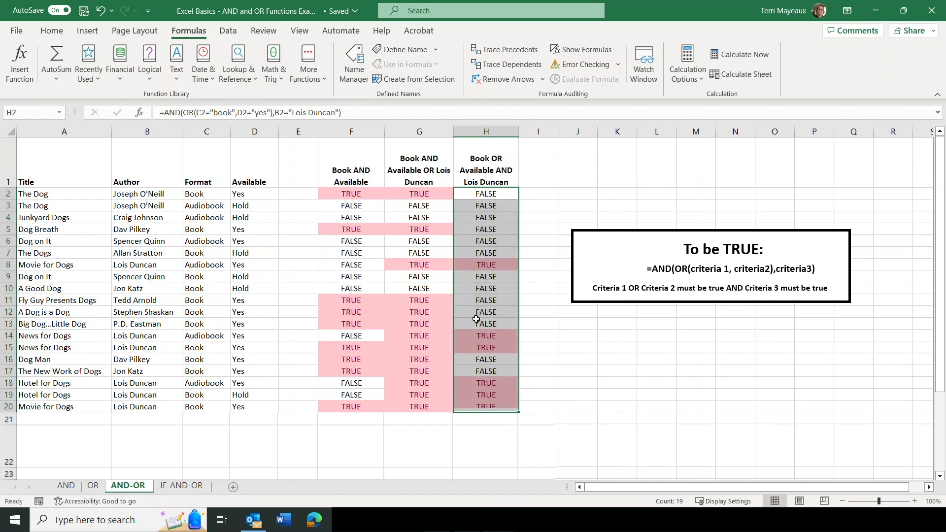
click(538, 193)
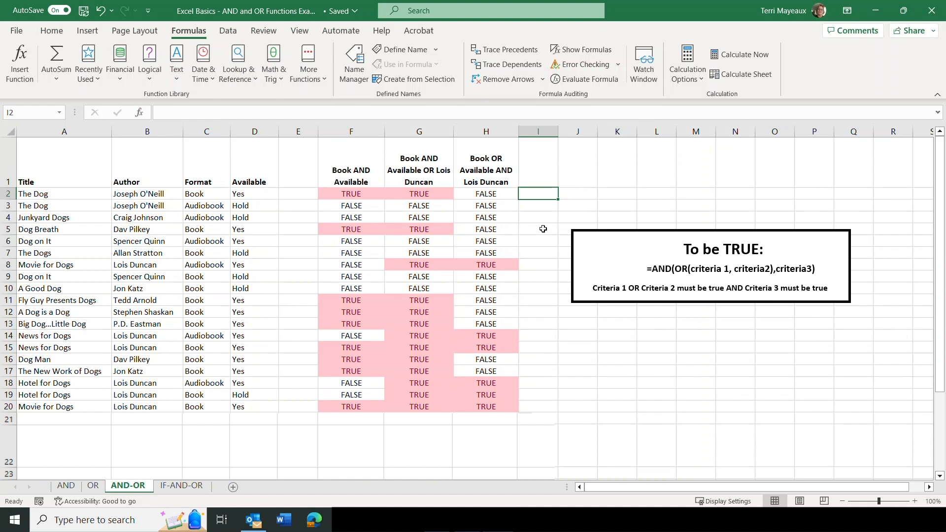
click(473, 265)
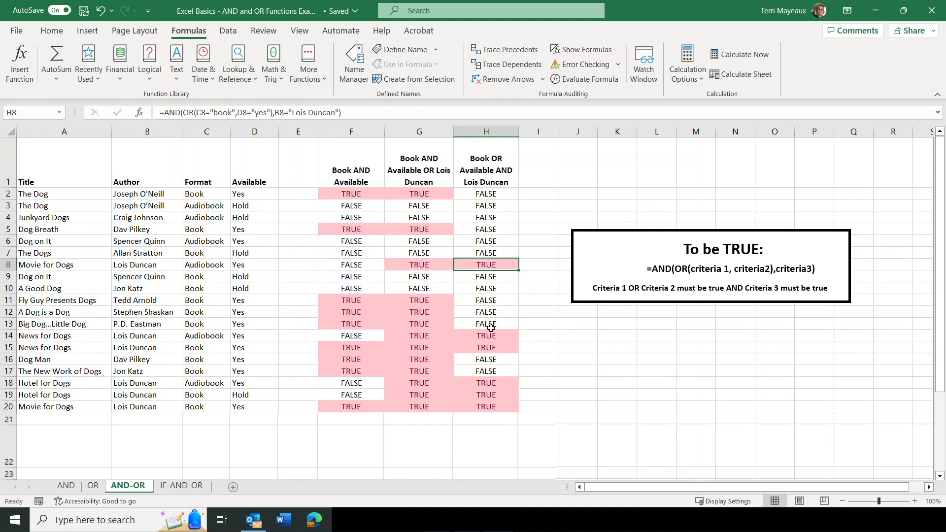
click(487, 383)
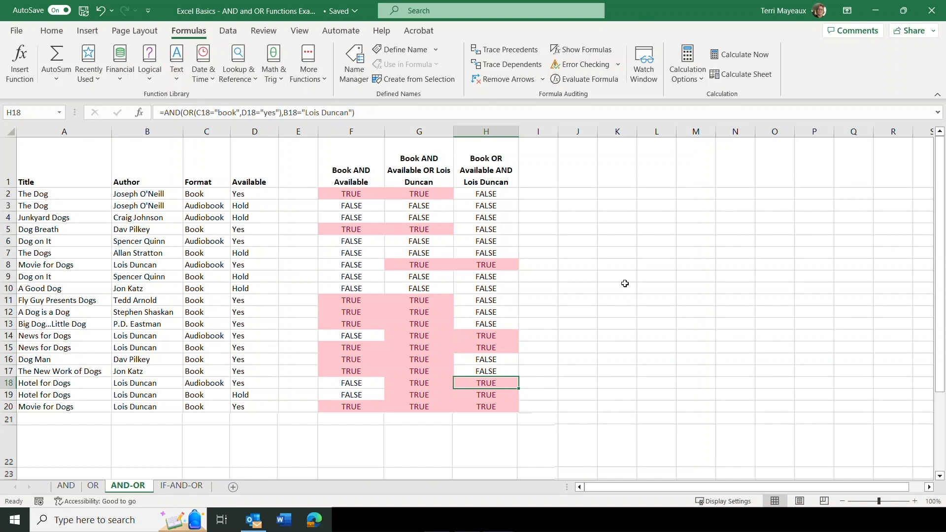
On the IF-AND-OR sheet, start an AND function in cell F2 with B2="Jon Katz" as the author condition
key(ctrl+Page_Down)
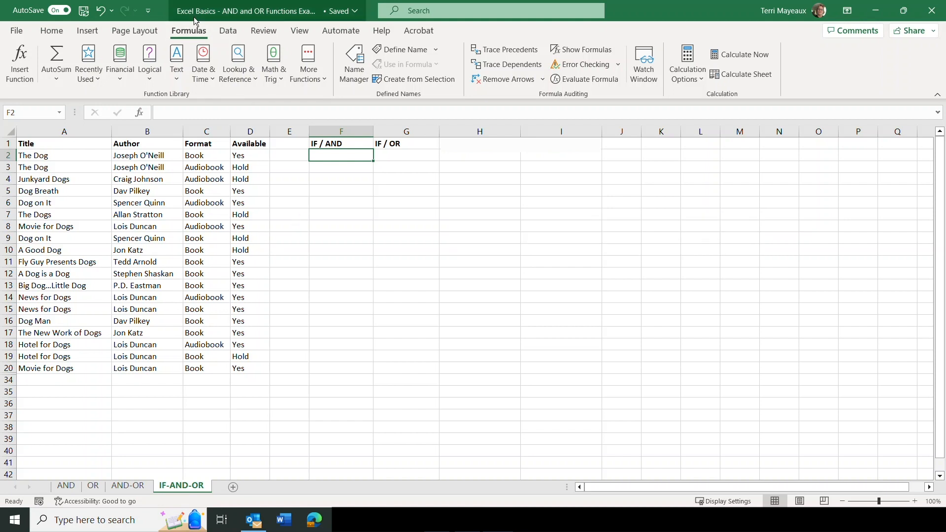
click(152, 79)
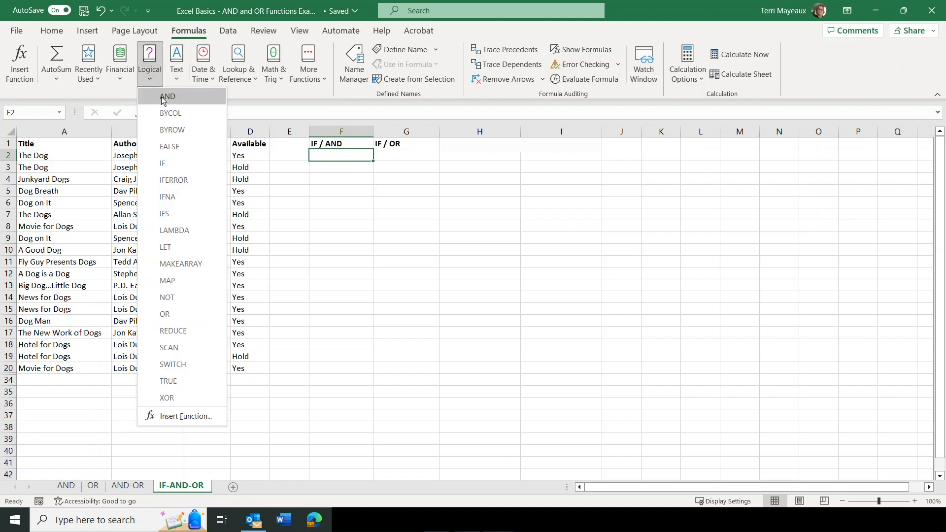
click(161, 97)
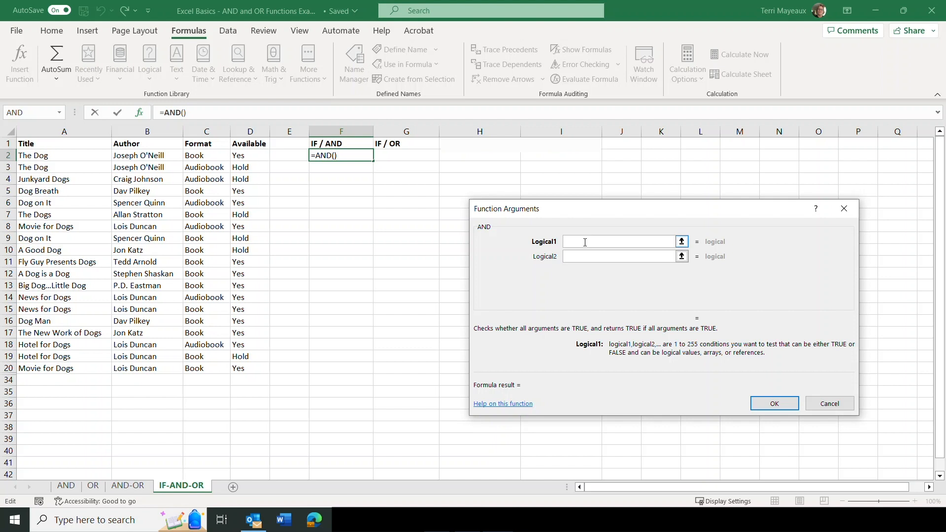
click(130, 156)
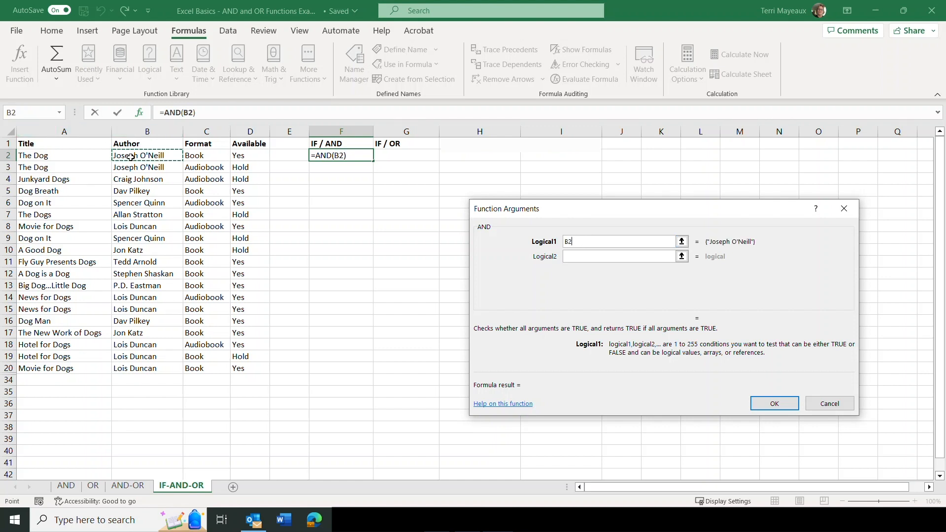
text(=")
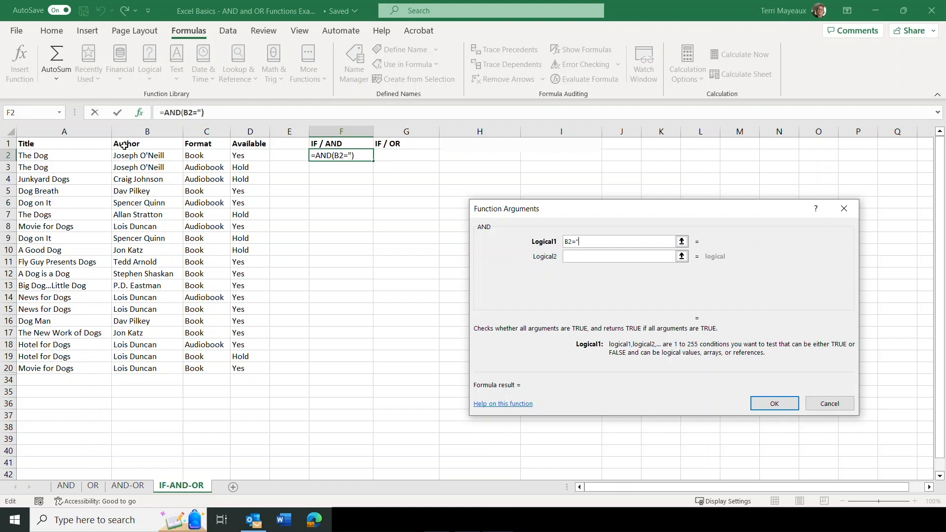
text(Jon Katz")
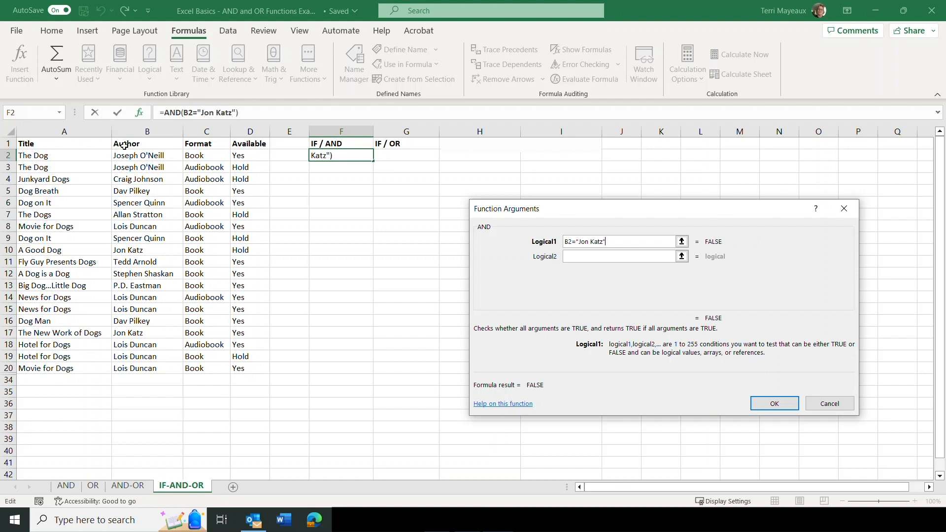
Add D2="Yes" as the second AND condition and complete the formula in F2
click(589, 258)
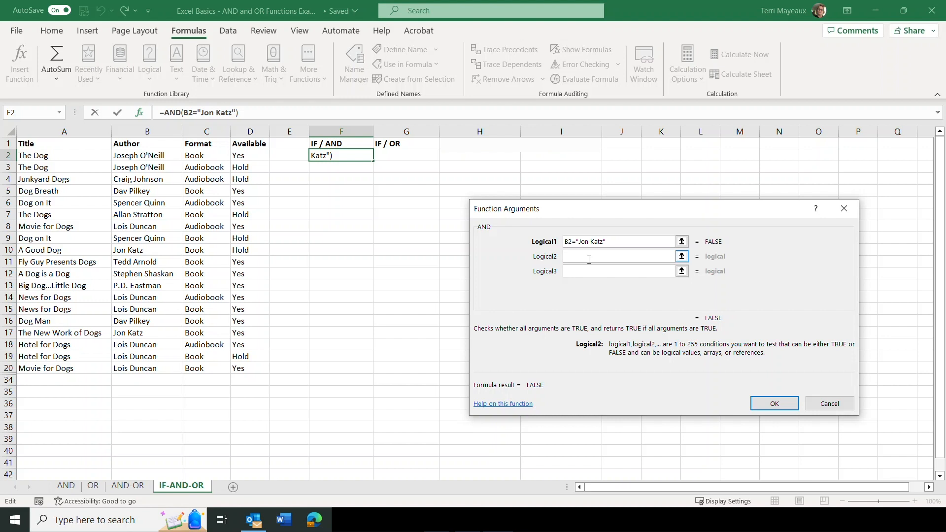
click(252, 155)
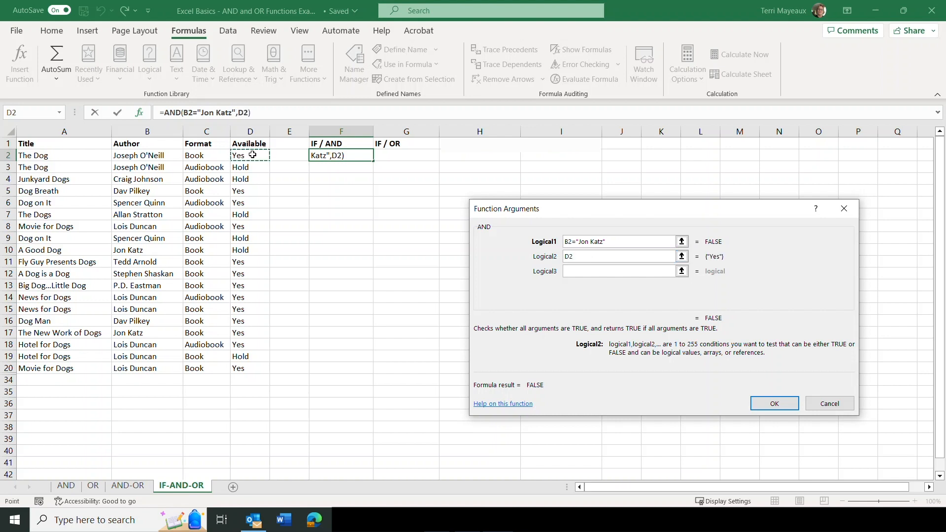
text(="Yes")
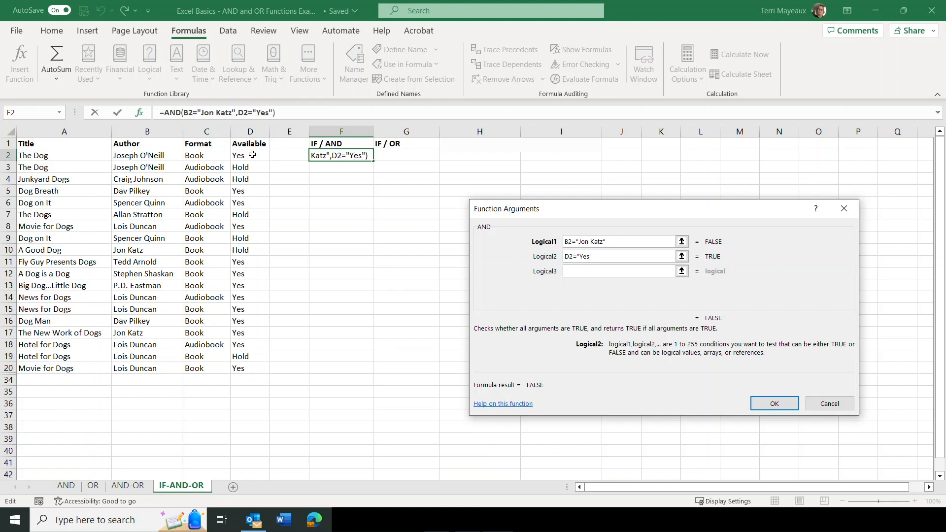
click(772, 404)
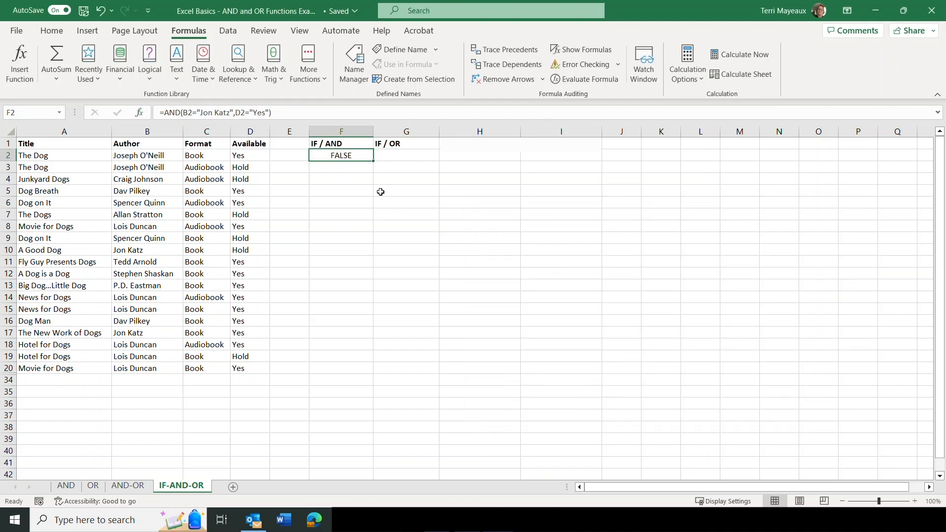
Nest the AND formula in F2 as the logical test of an IF function, followed by a comma for the next argument
click(165, 112)
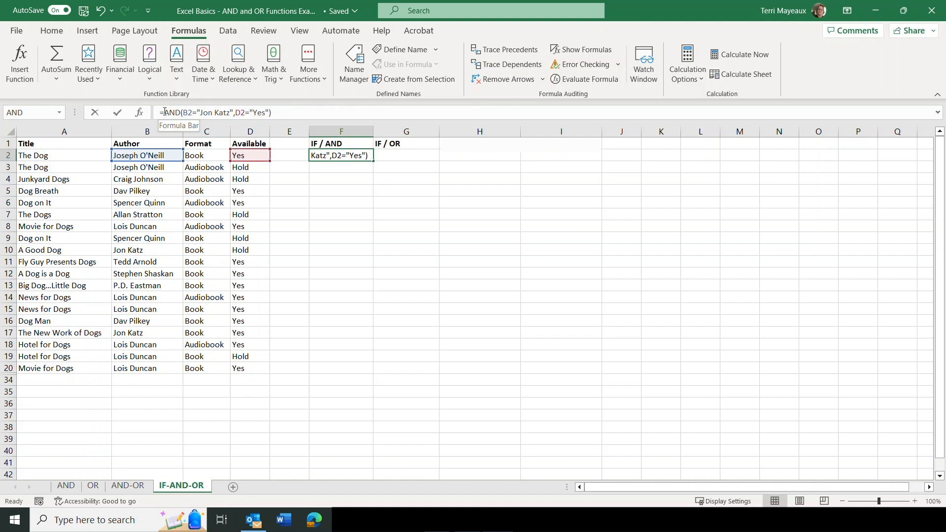
click(165, 112)
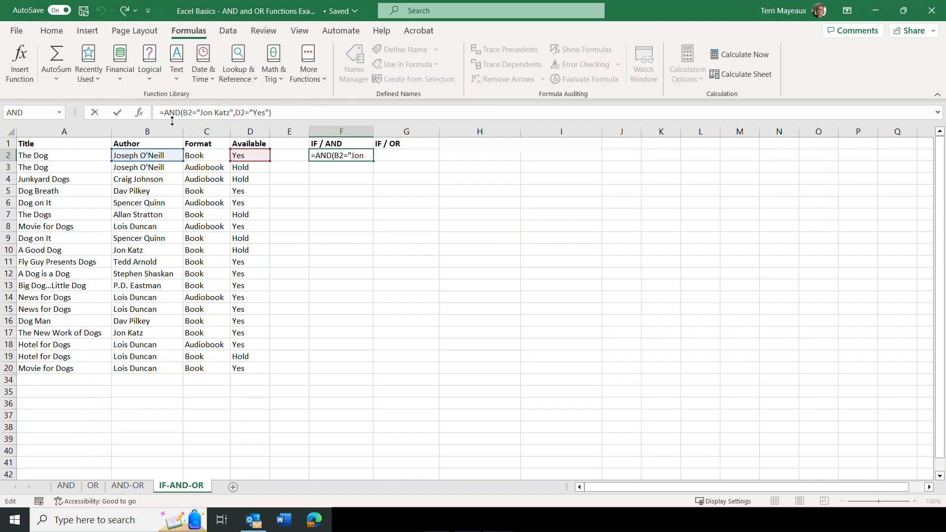
text(if)
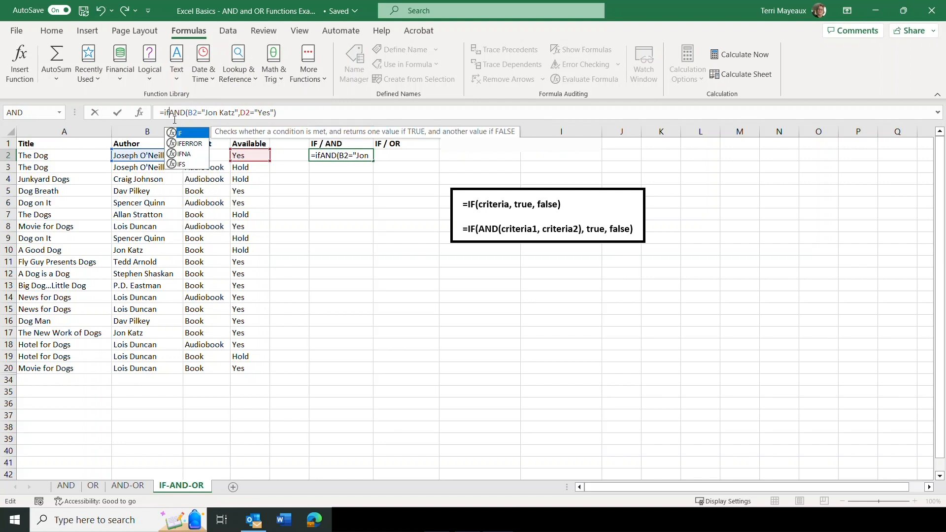
text(()
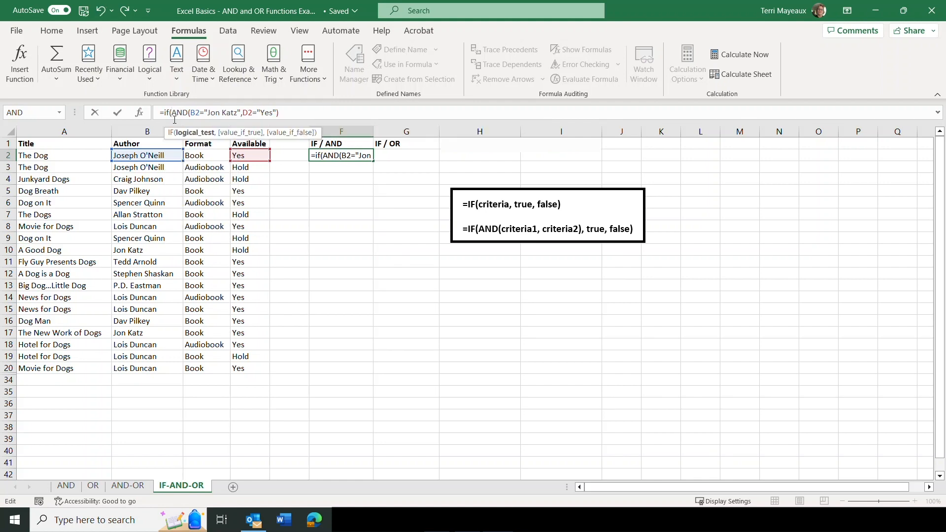
click(280, 112)
text(,)
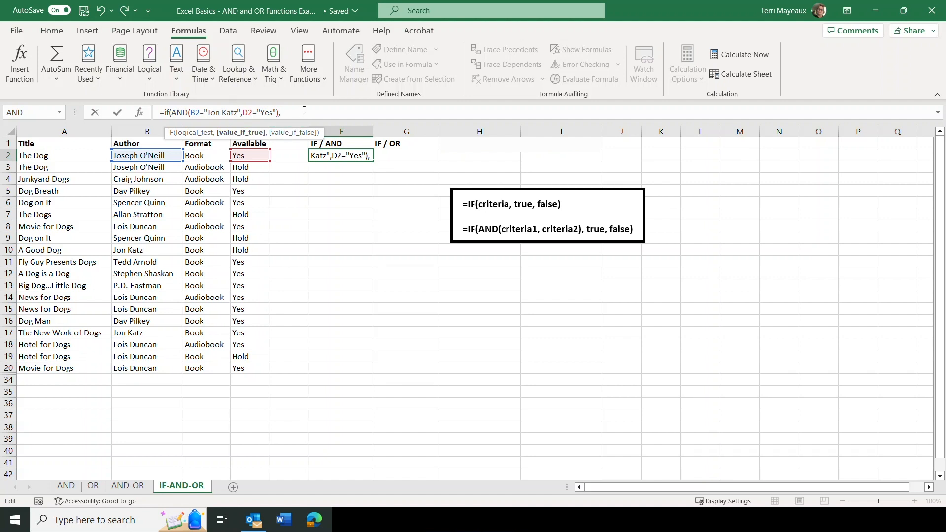
Give the IF function in F2 "Check out book" as the true value and " " as the false value, and complete the formula
text("Check out book",)
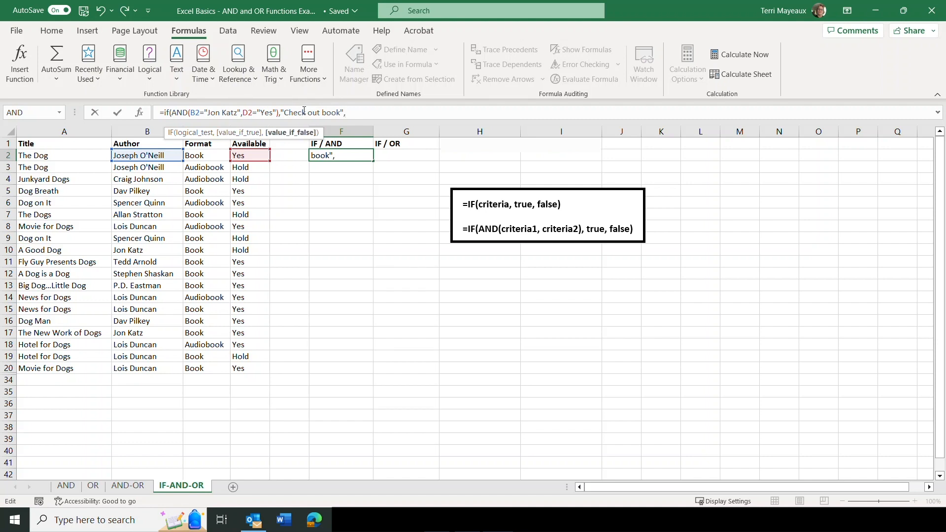
text(" ")
text())
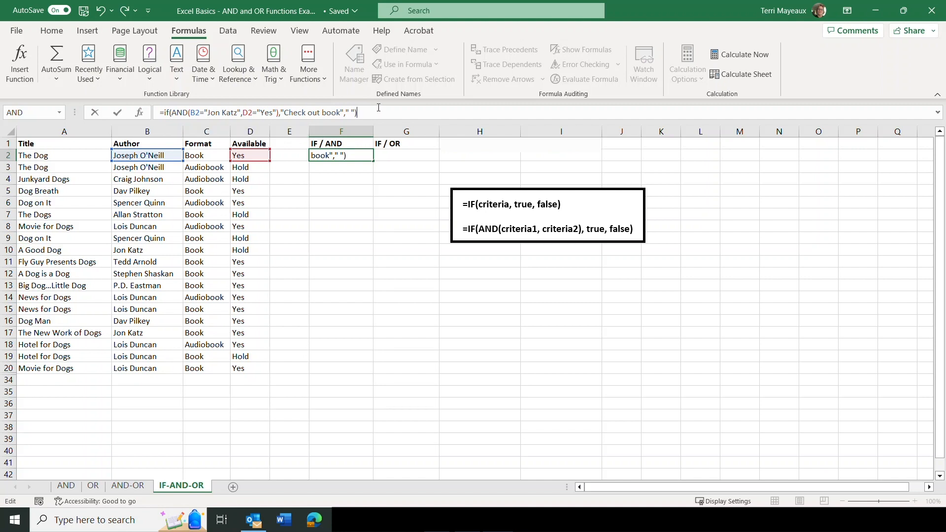
key(Return)
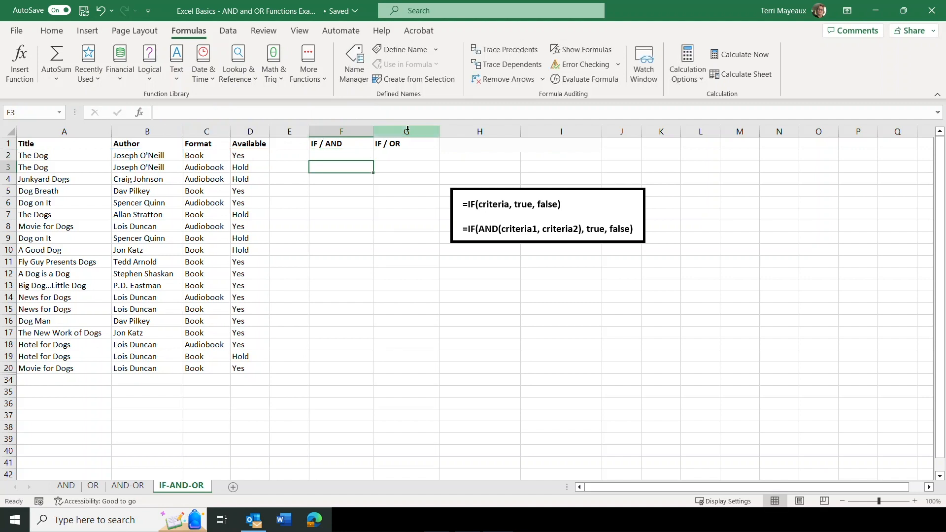
Fill the IF/AND formula from F2 down to F20 and inspect the formula in F17
click(343, 156)
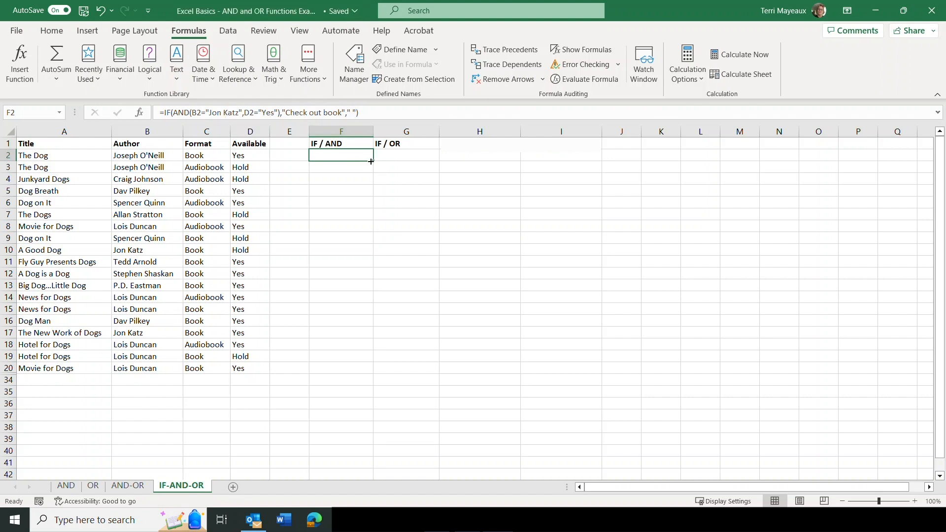
drag(371, 162, 365, 375)
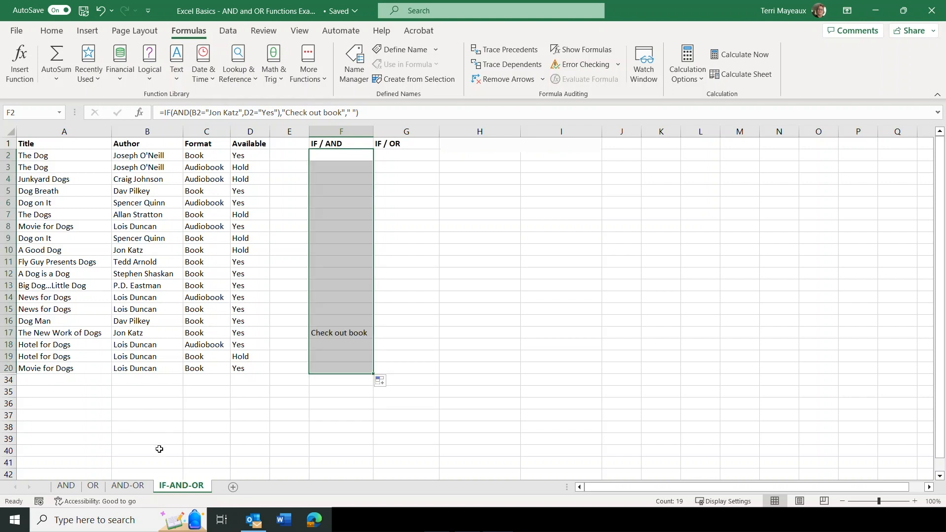
click(331, 334)
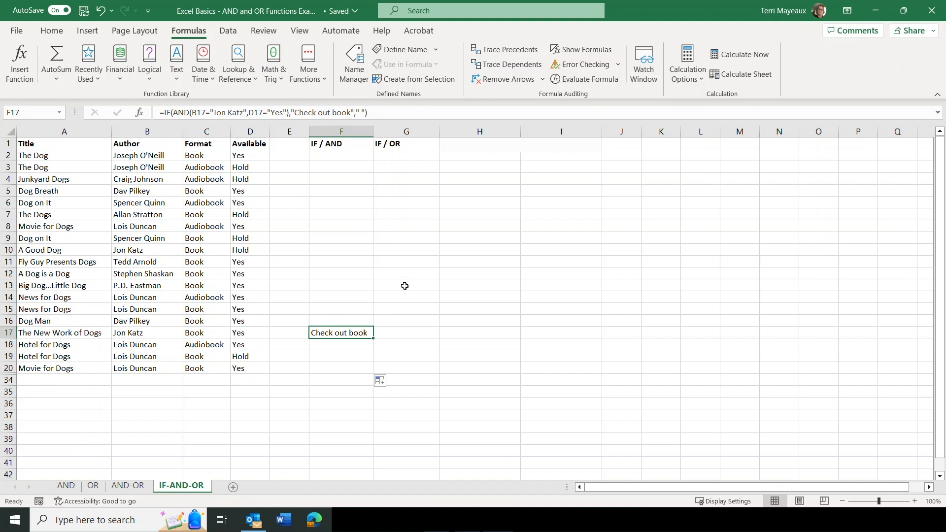
click(399, 156)
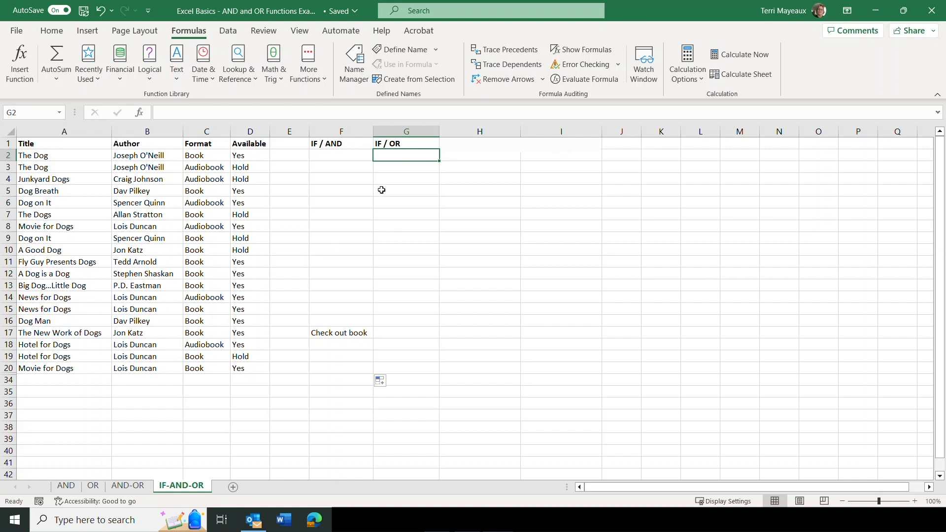
click(147, 79)
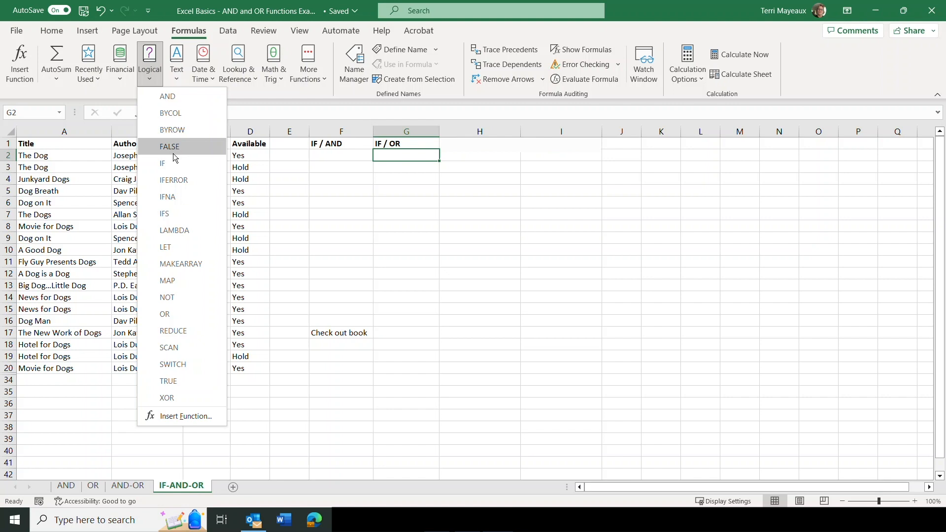
click(176, 318)
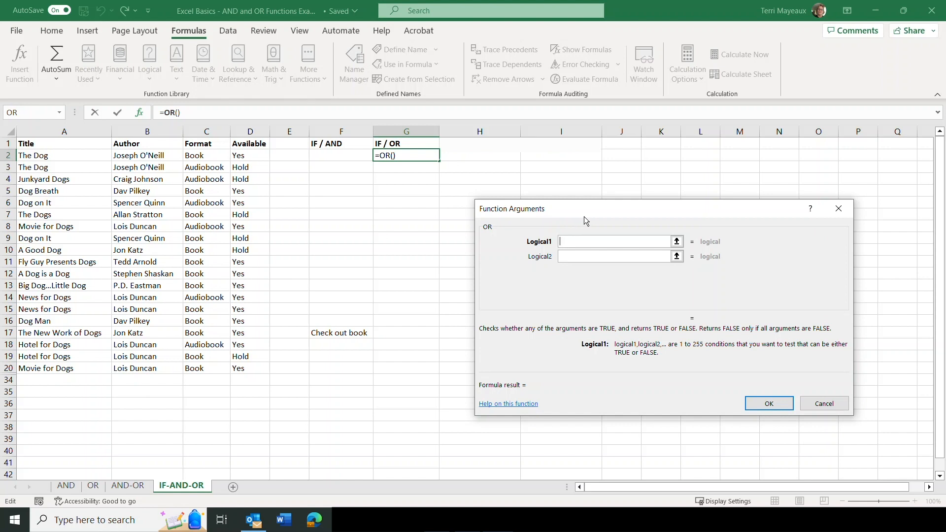
click(135, 156)
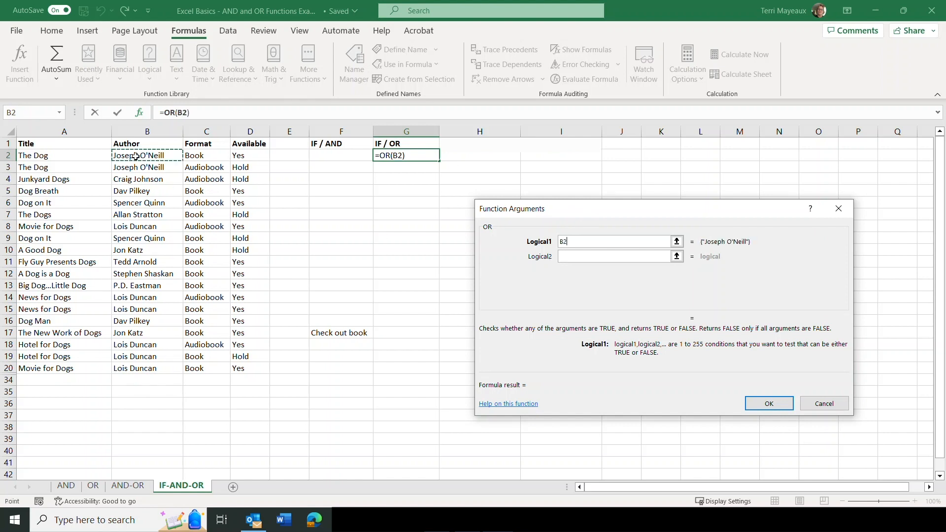
text(="Jo)
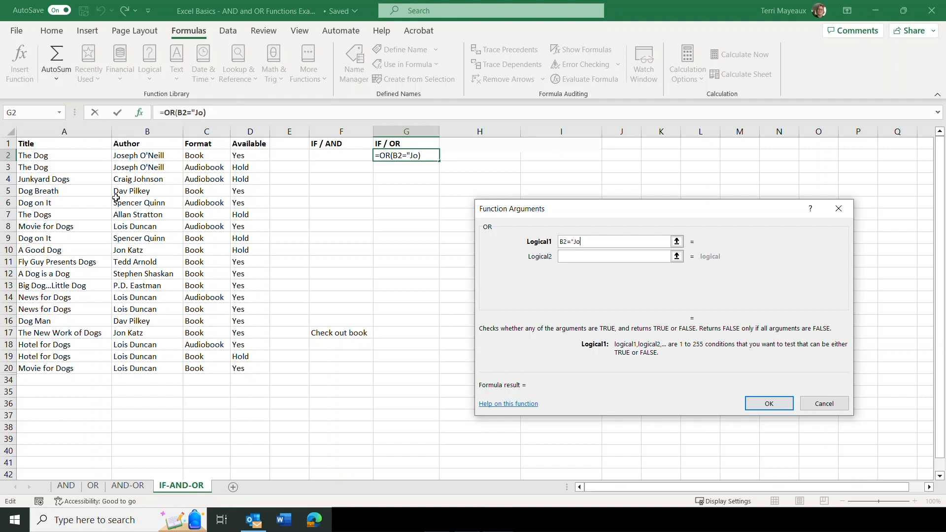
text(n Katz")
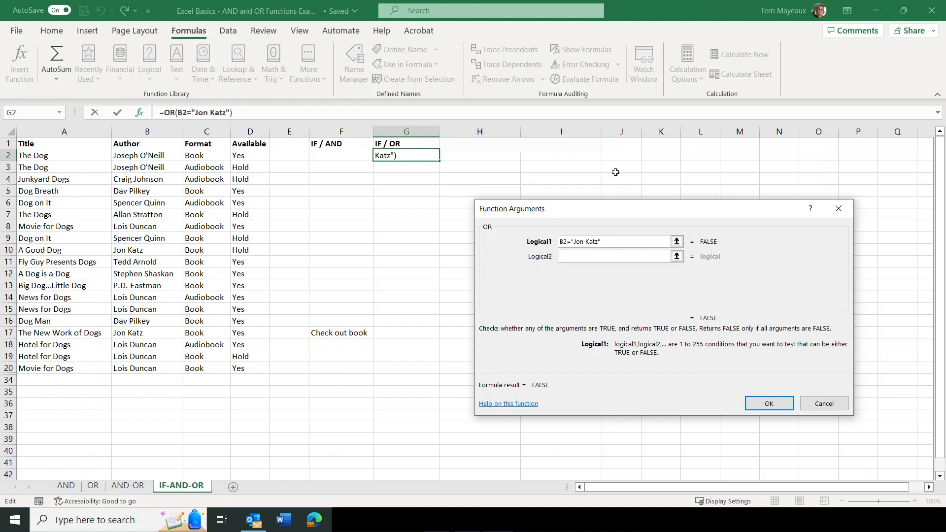
Add D2="Yes" as the second OR condition and complete the formula in G2
click(571, 256)
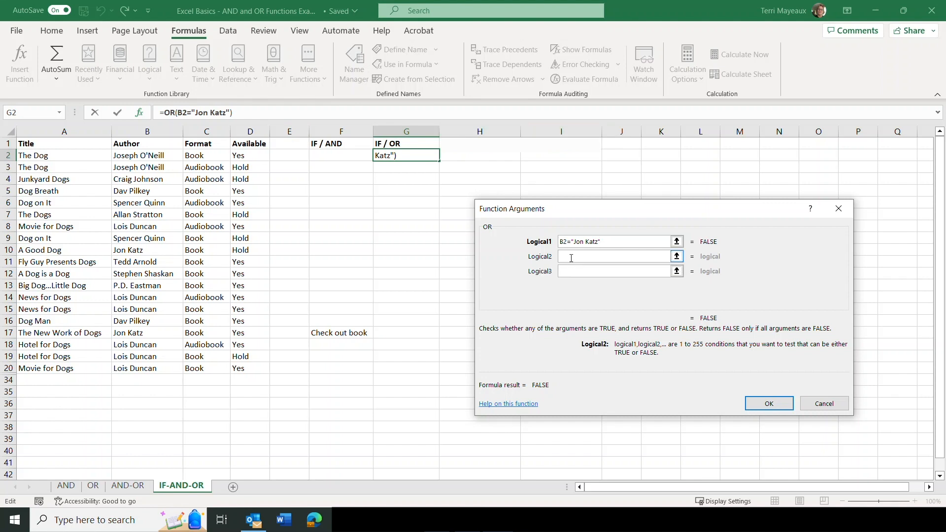
click(248, 160)
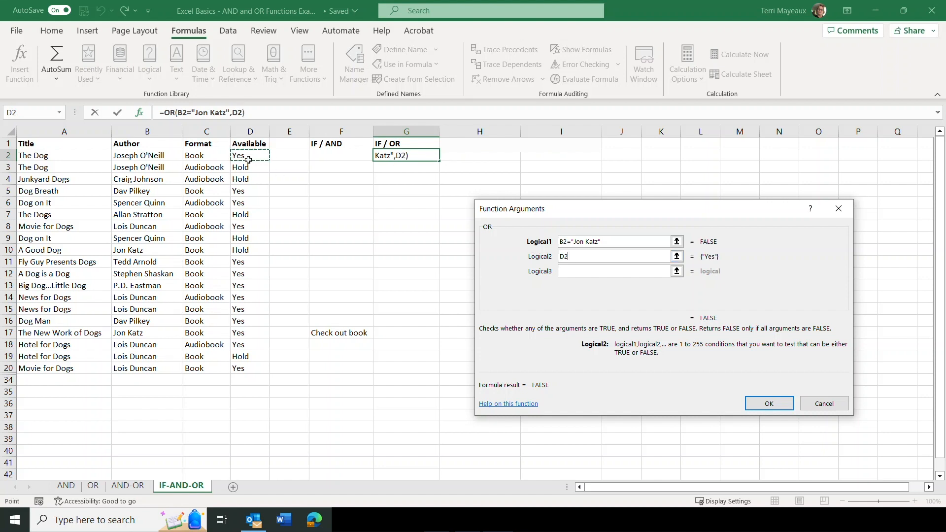
text(="Yes")
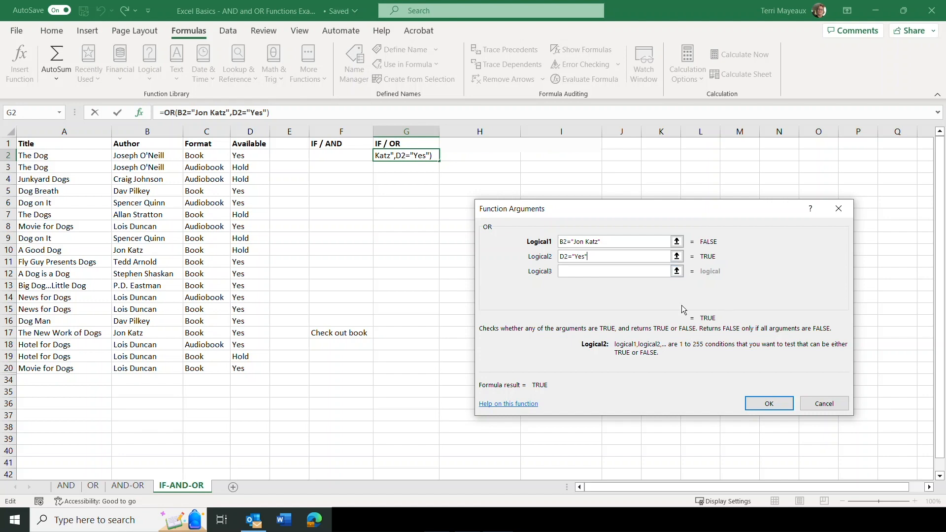
click(770, 405)
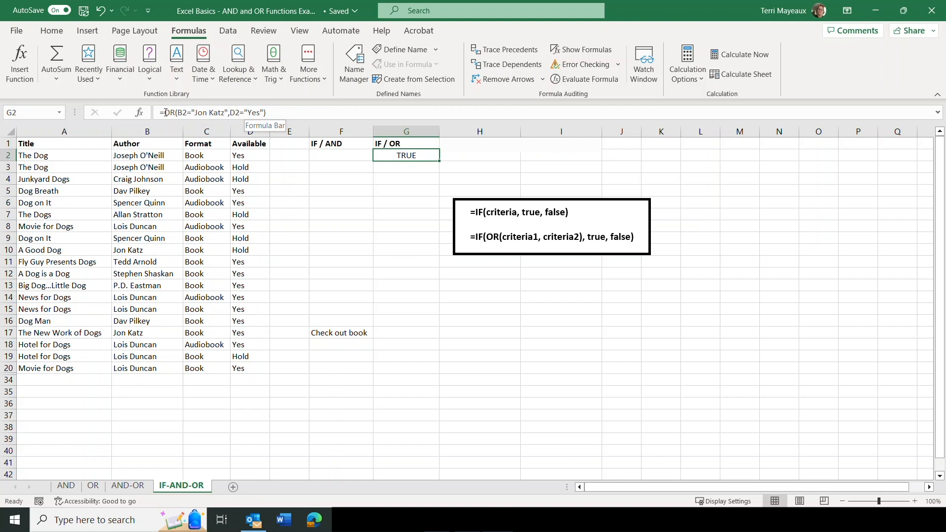
Nest the OR formula in G2 as the logical test of an IF function, followed by a comma for the next argument
click(166, 113)
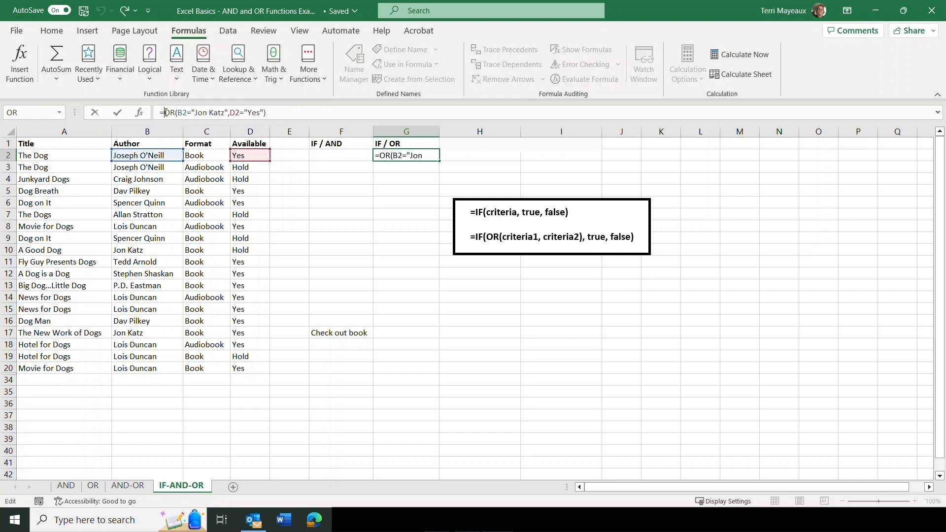
text(if)
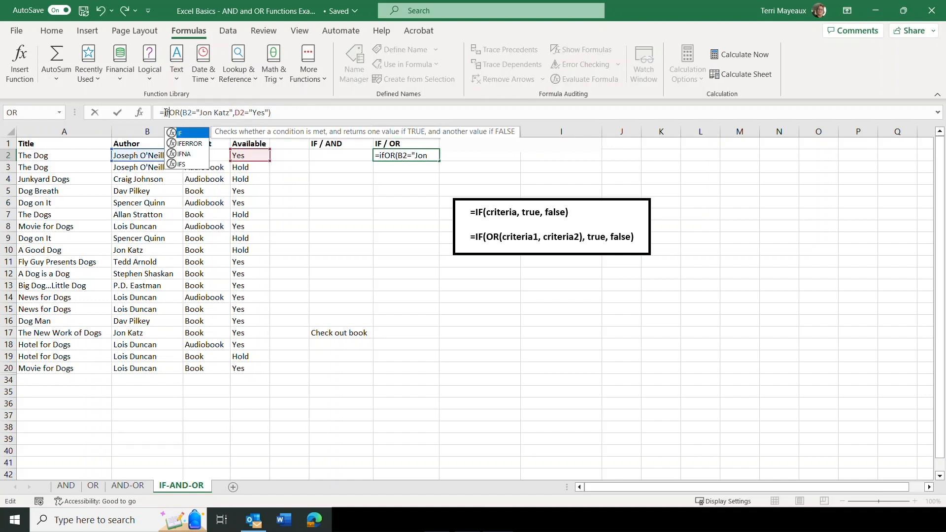
text(()
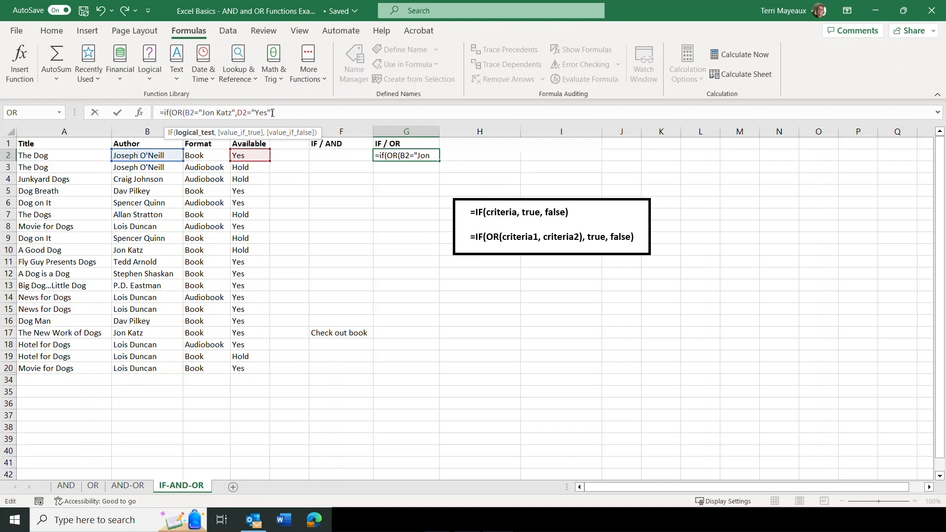
click(272, 113)
text(,)
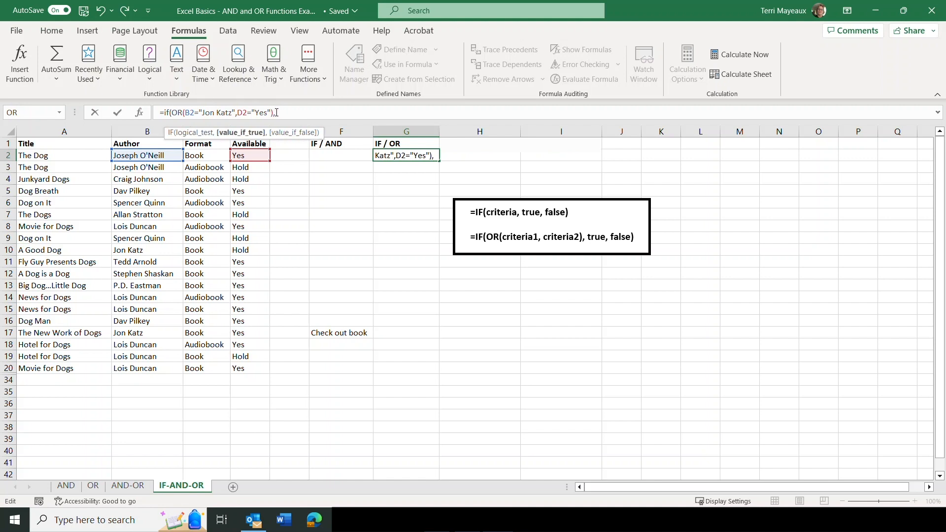
text(")
Give the IF function in G2 "check out book" as the true value and "hold" as the false value, and complete the formula
text(check out book)
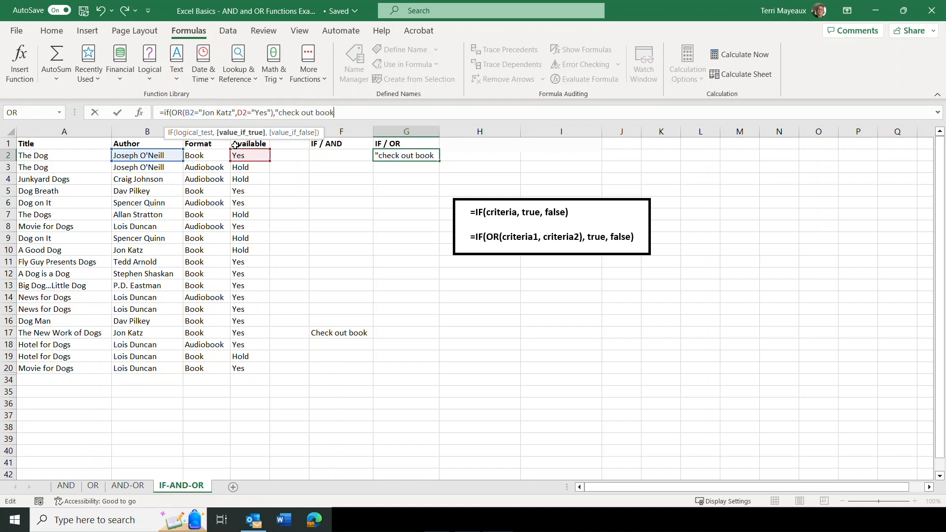
text(",)
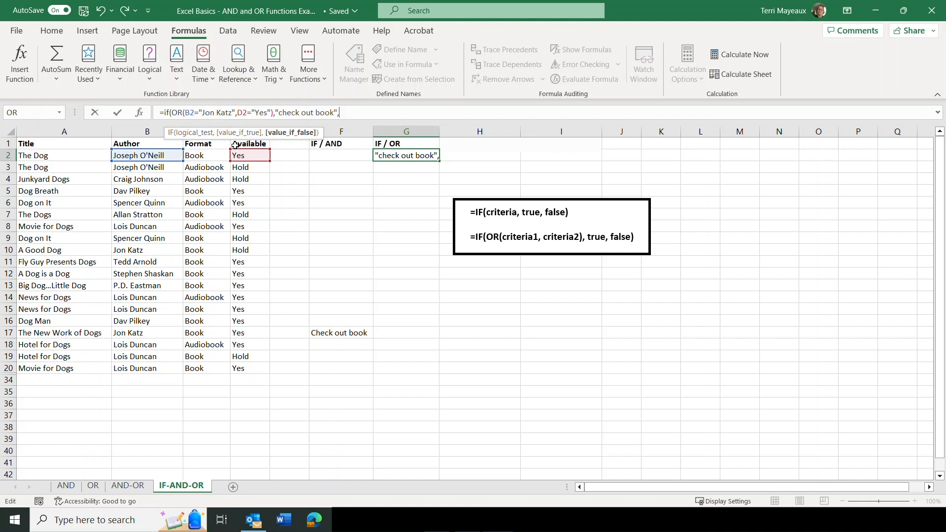
text("hold)
text("))
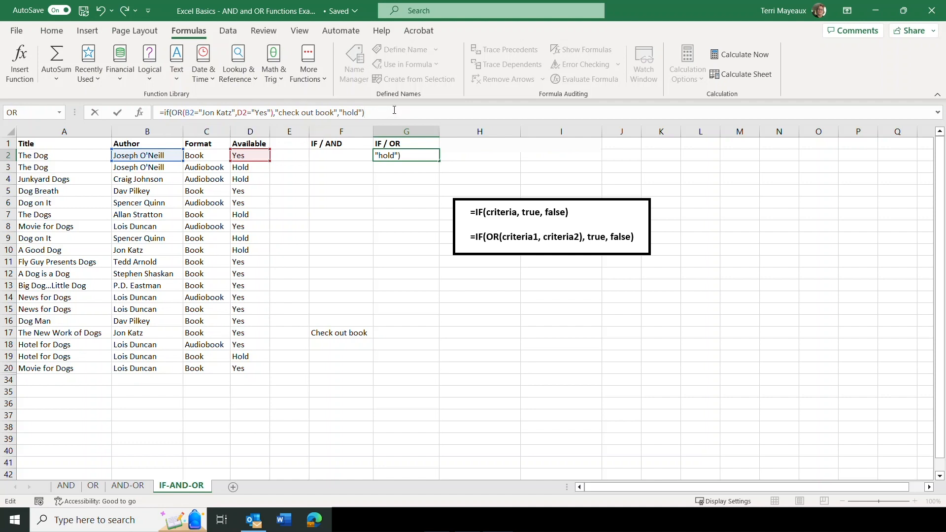
click(118, 112)
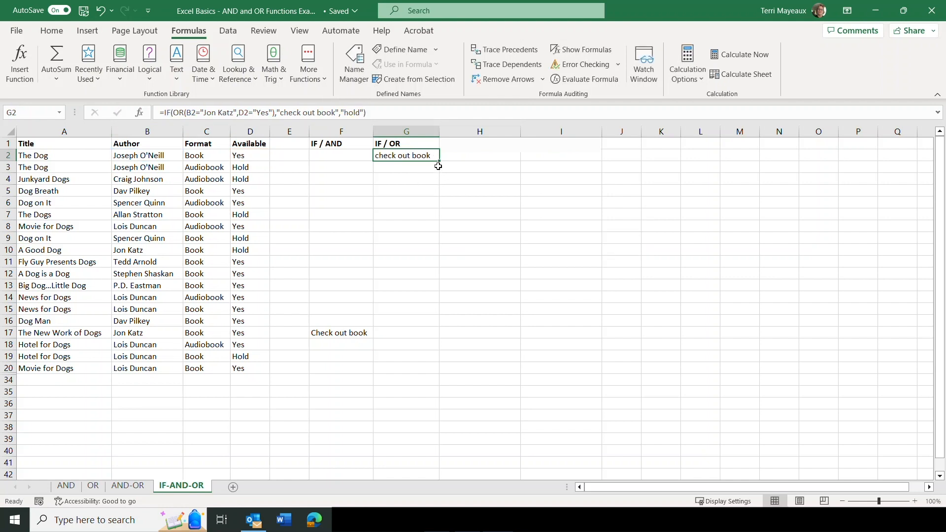
Fill the IF/OR formula from G2 down to G20 and inspect the formulas in G2 and G3
drag(439, 163, 424, 369)
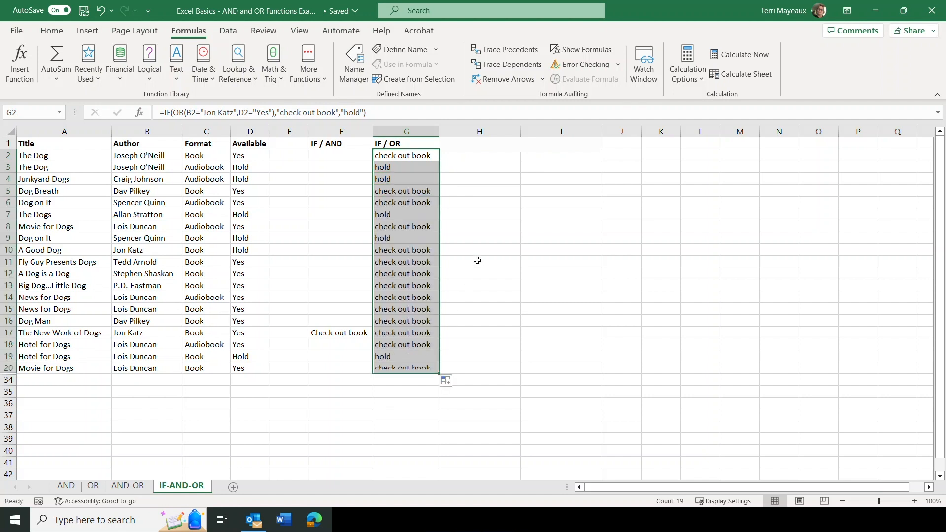
click(412, 155)
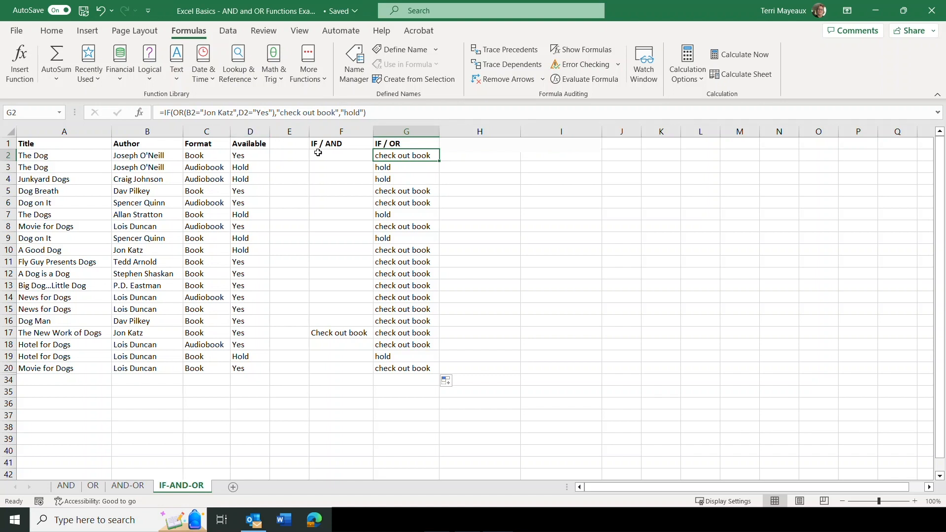
click(387, 168)
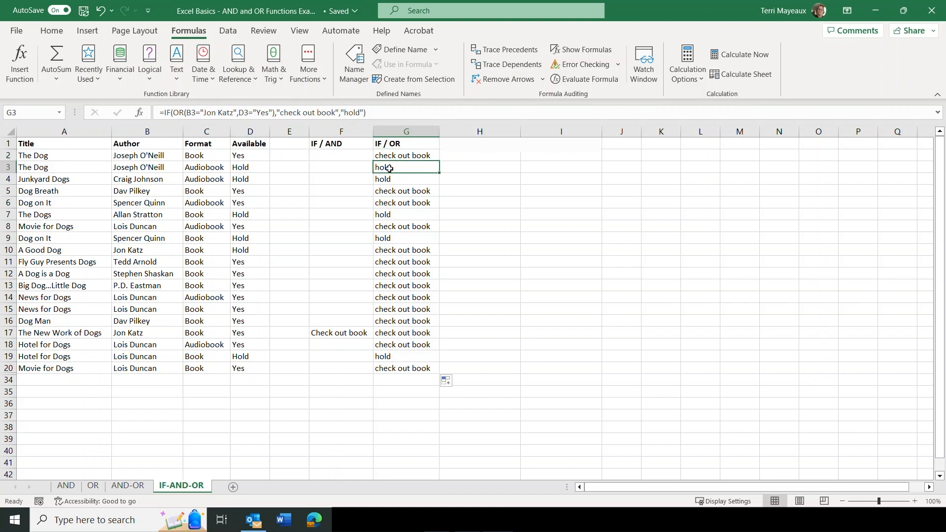